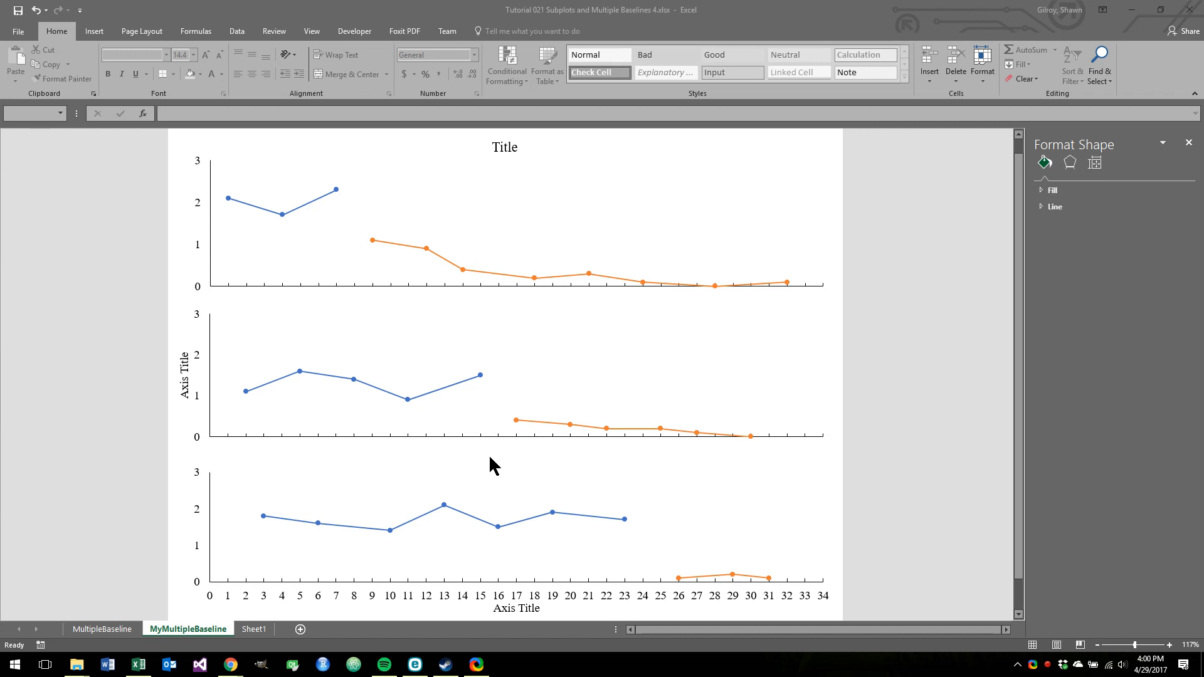
# Step: Open the formatting options of the top subplot's vertical value axis to review its bounds and units
pyautogui.click(279, 219)
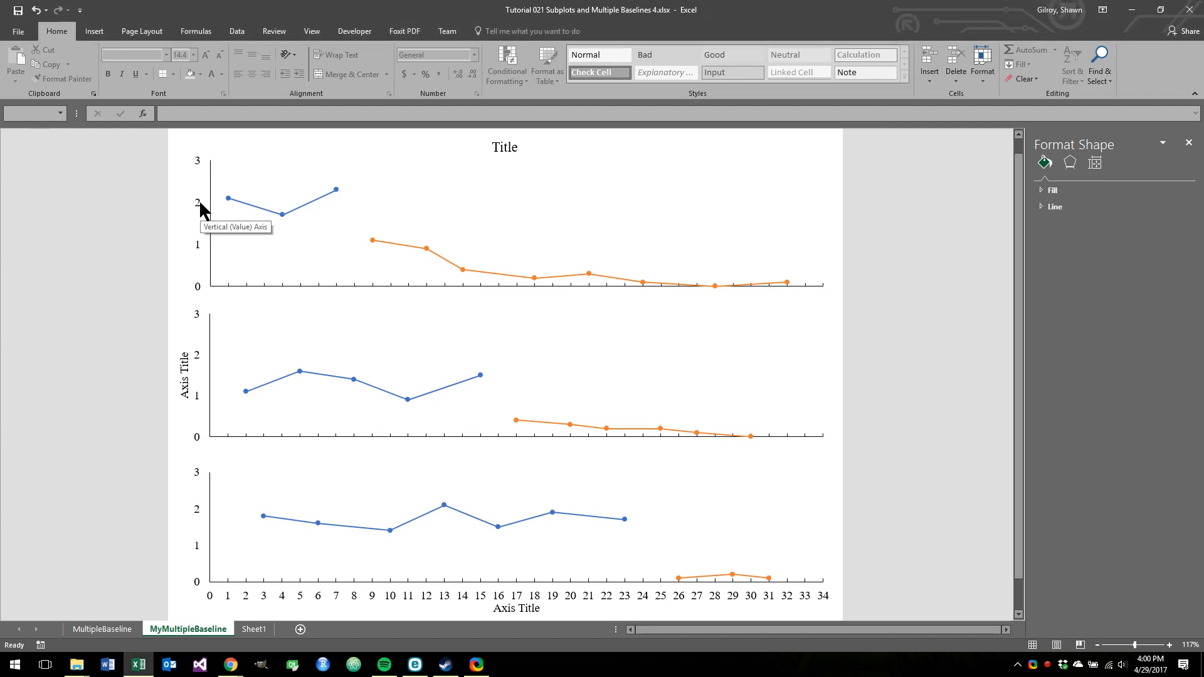
pyautogui.click(200, 210)
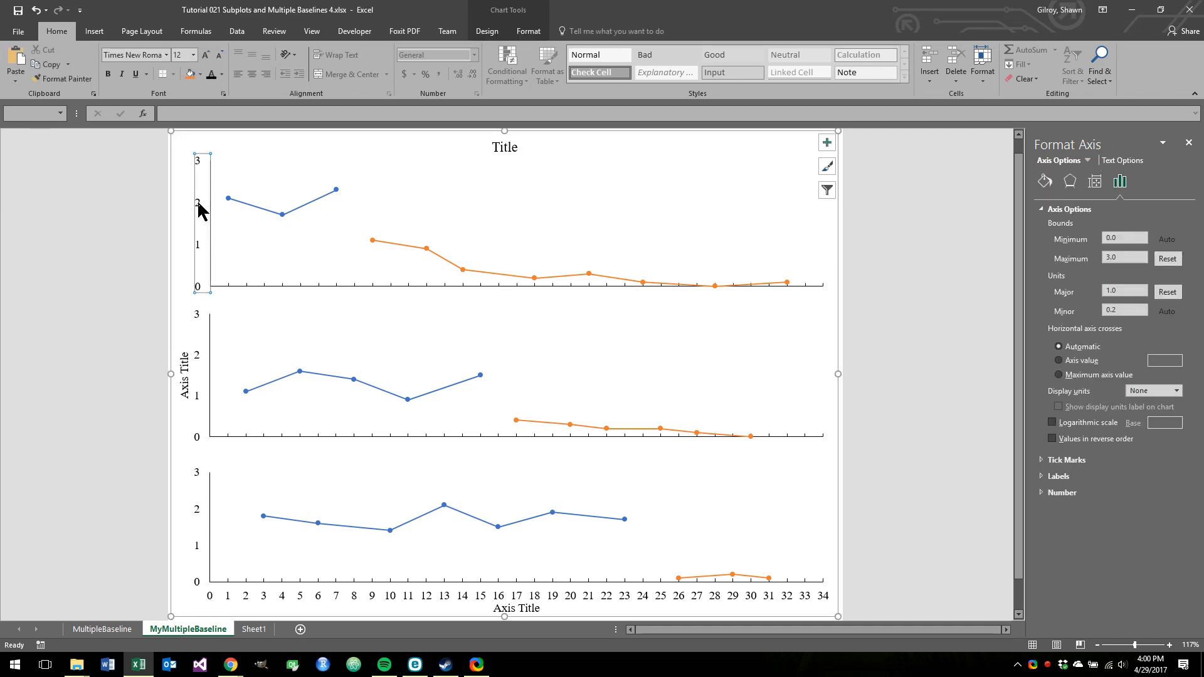
pyautogui.rightClick(199, 211)
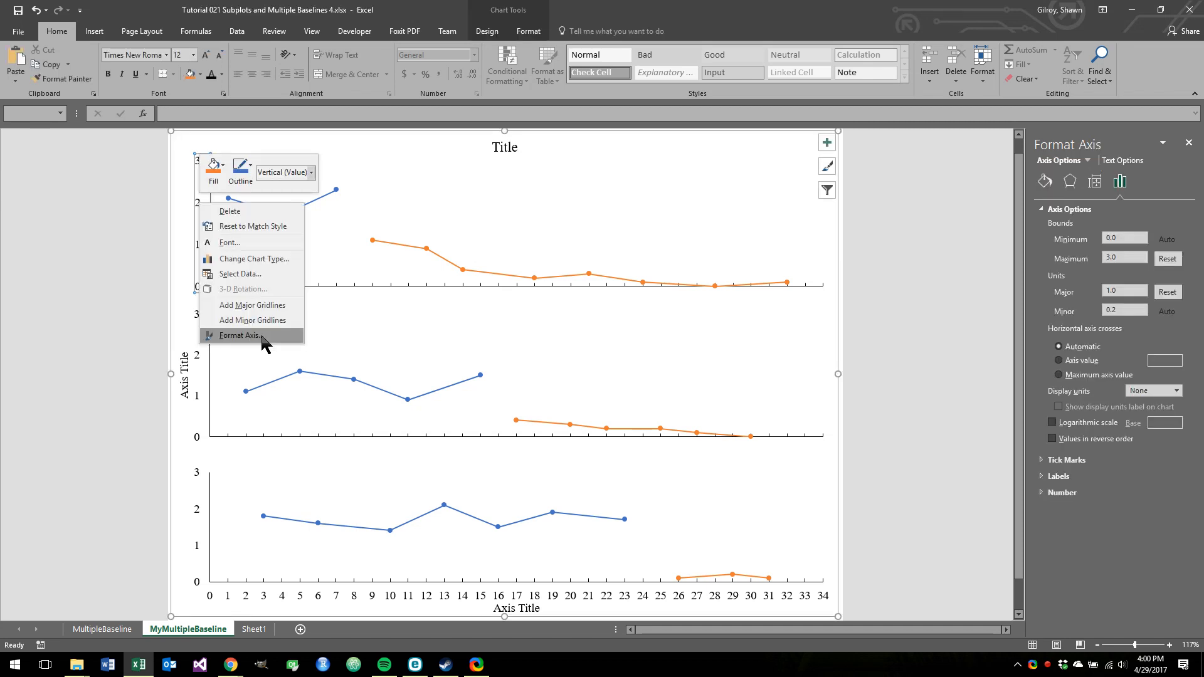
pyautogui.click(262, 336)
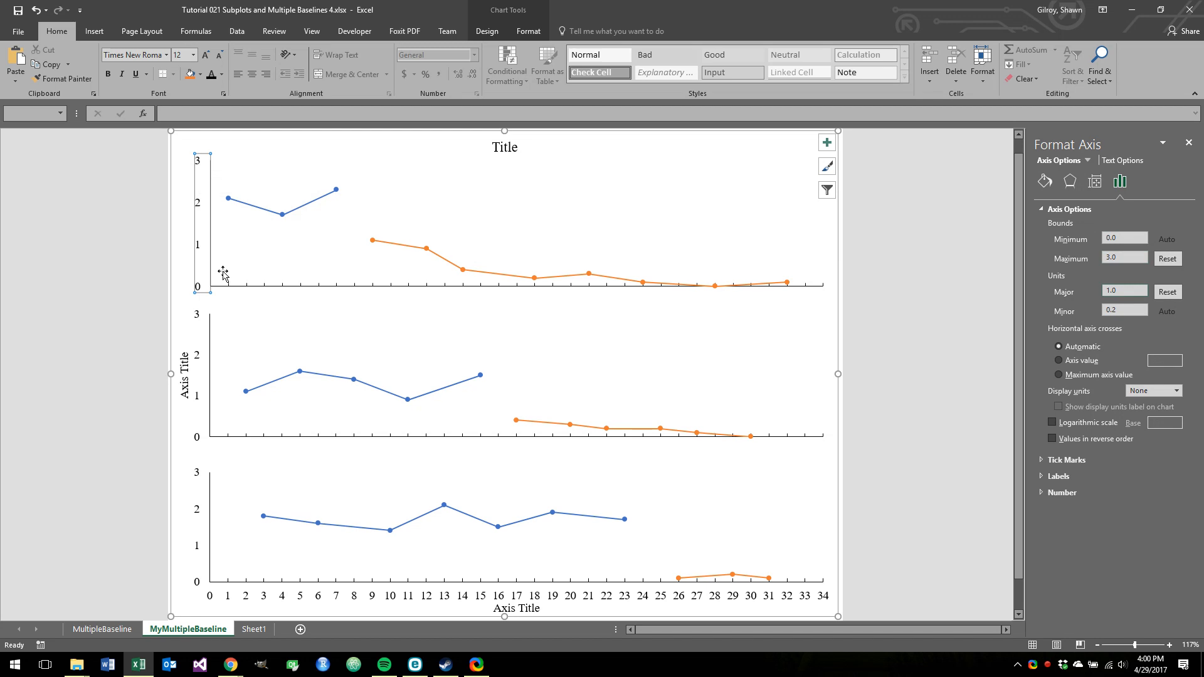
pyautogui.click(197, 210)
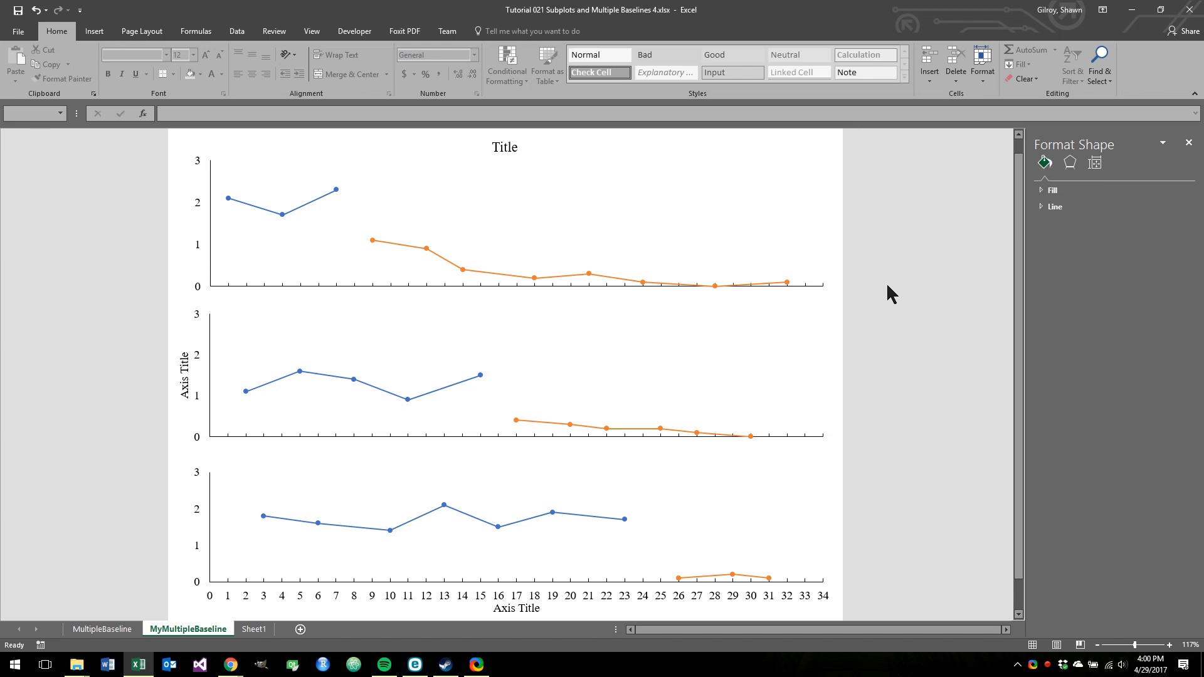
# Step: Replace the chart title text with "Multiple Baseline Treatment Evaluation"
pyautogui.click(507, 145)
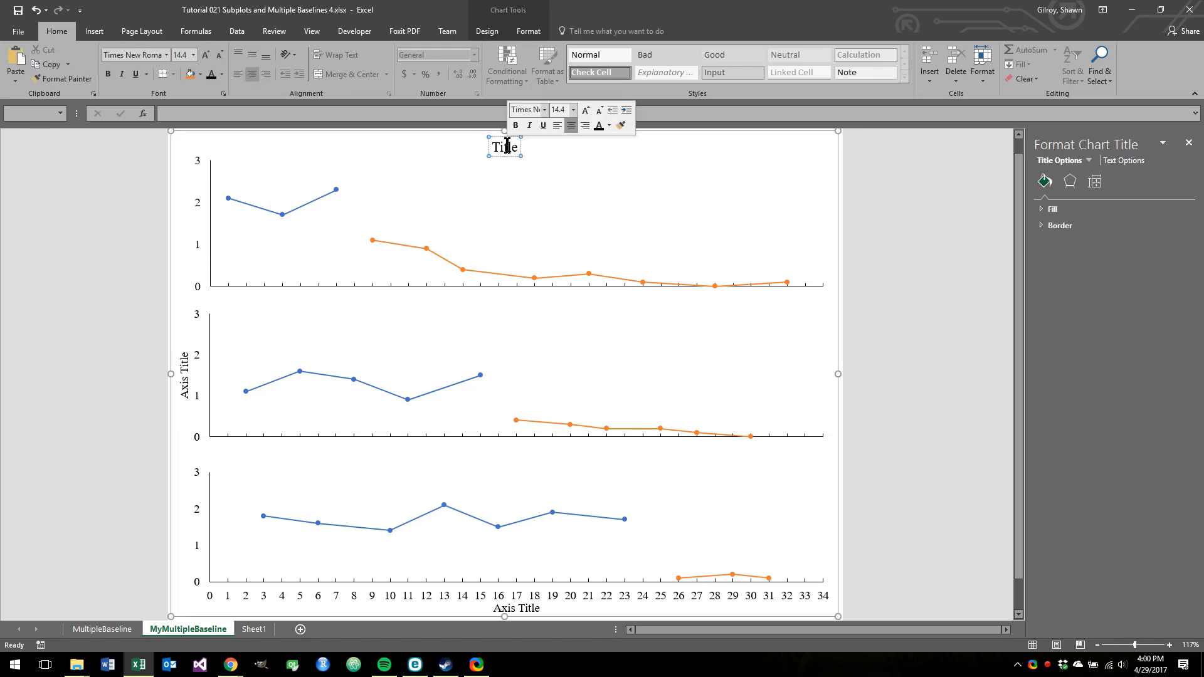
pyautogui.doubleClick(508, 145)
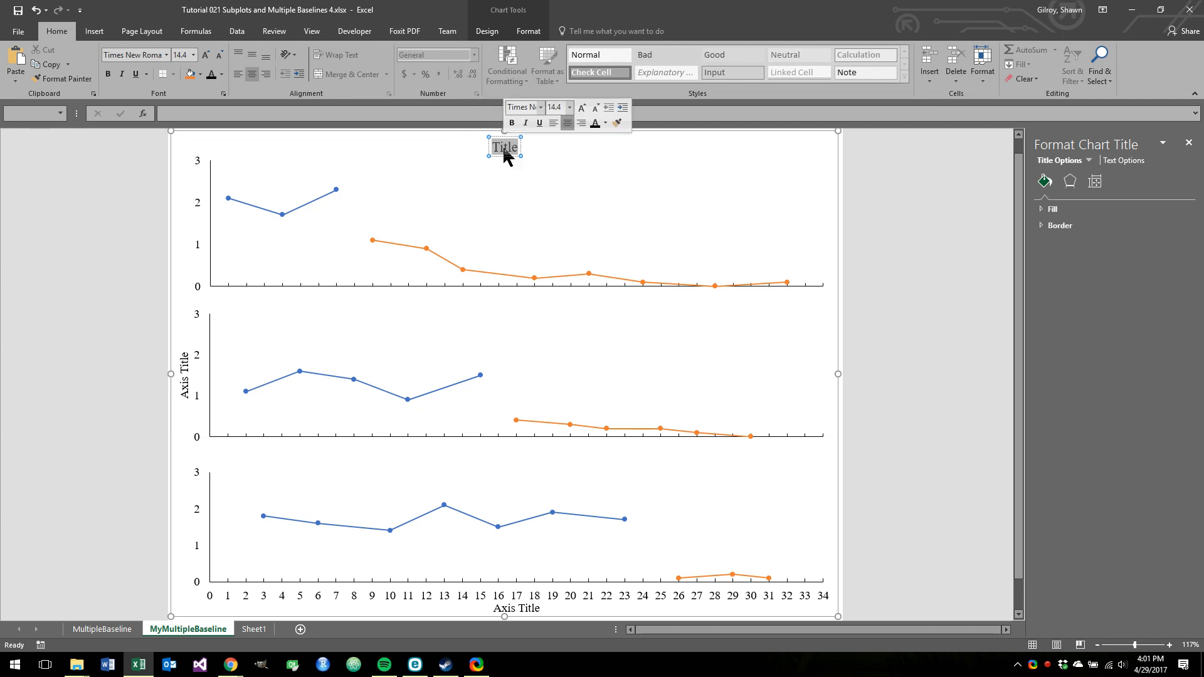
pyautogui.write('Multiple B')
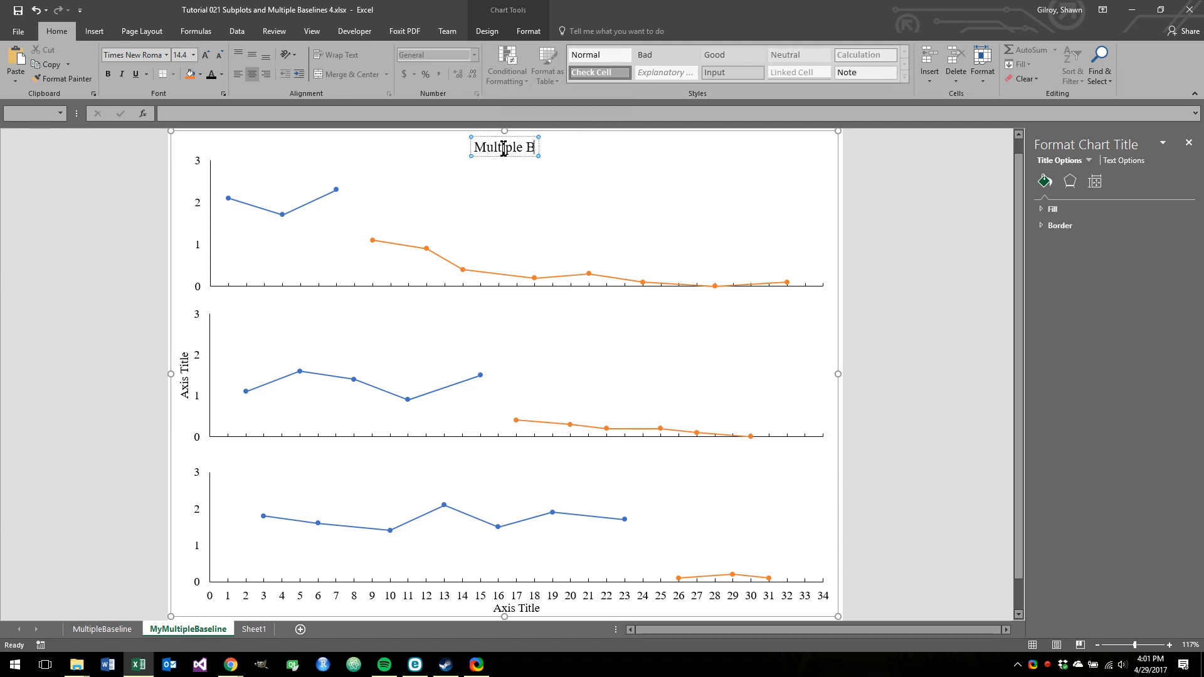
pyautogui.write('aseline Trea')
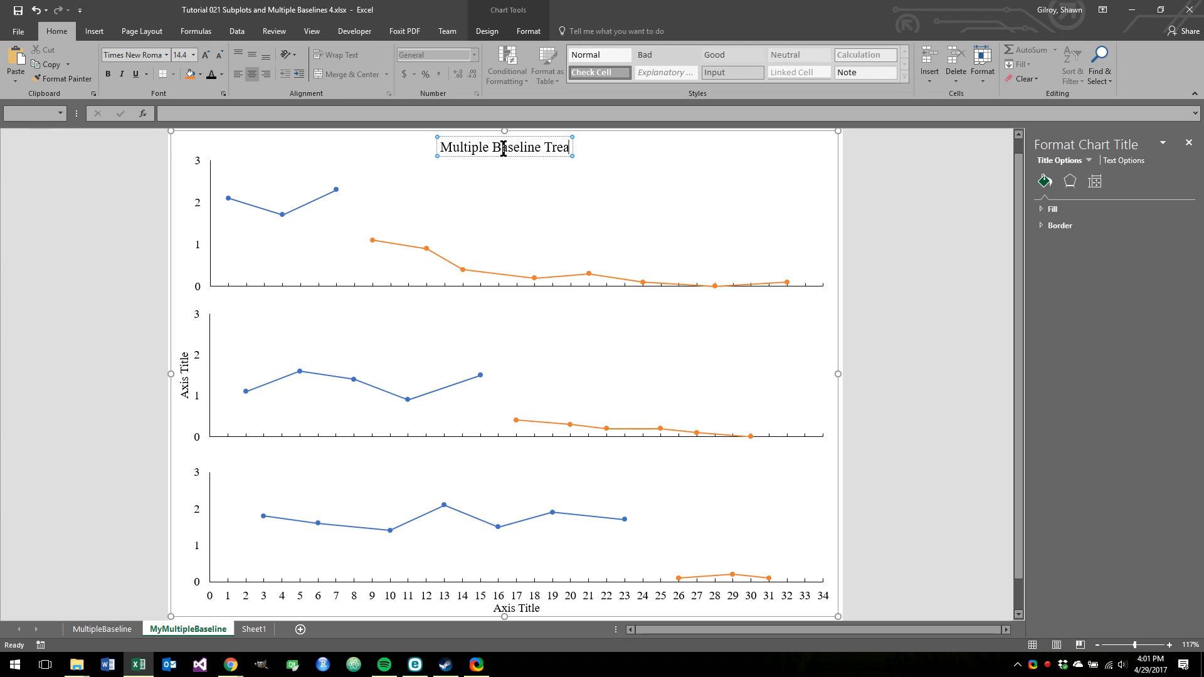
pyautogui.write('tment Evaluation')
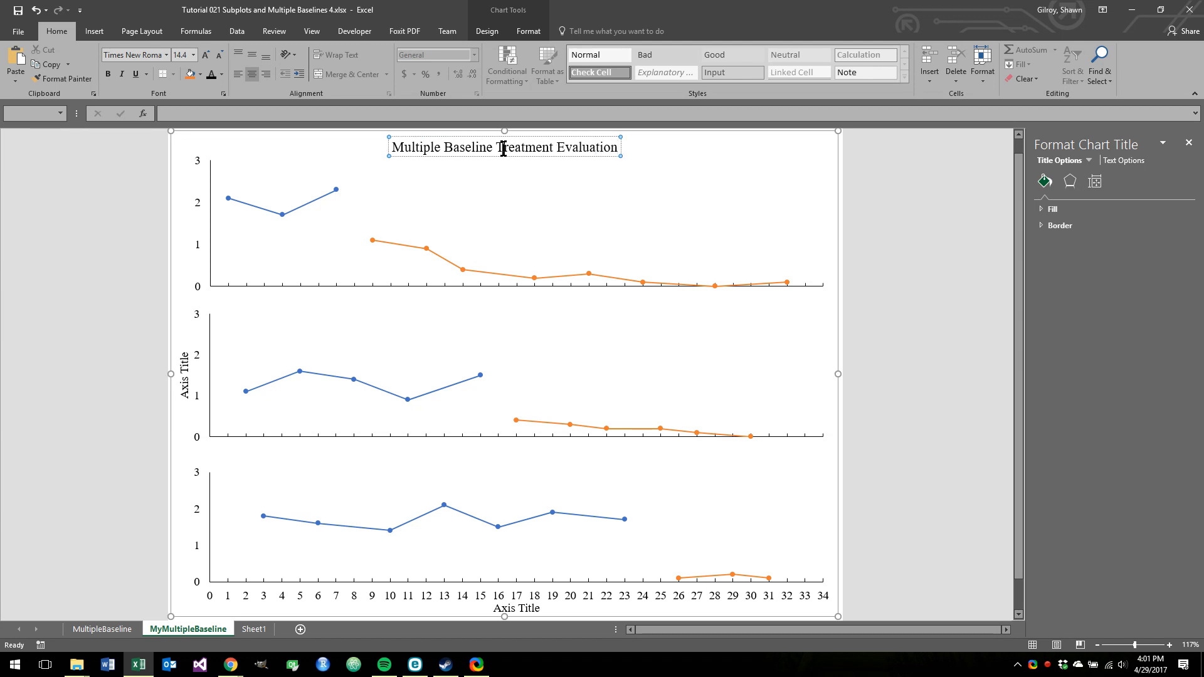
pyautogui.press('Escape')
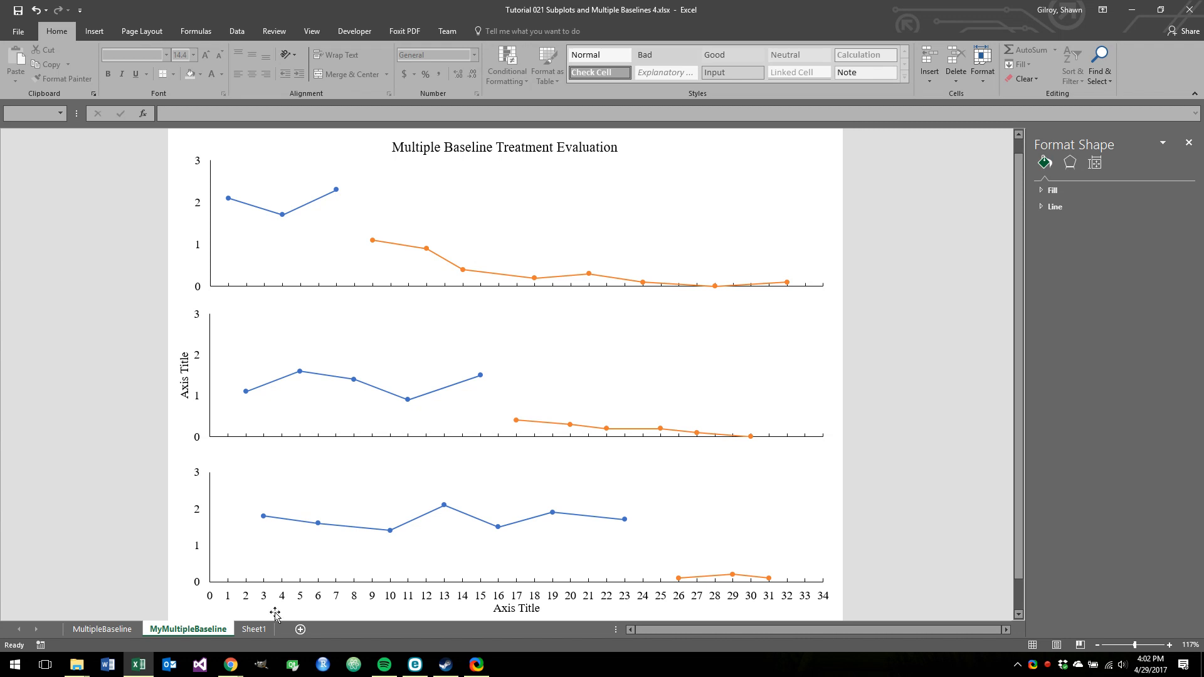
# Step: On Sheet1, insert a text box reading "Attention" in the empty area beside the data, spanning roughly columns O to T at rows 9–12
pyautogui.click(254, 629)
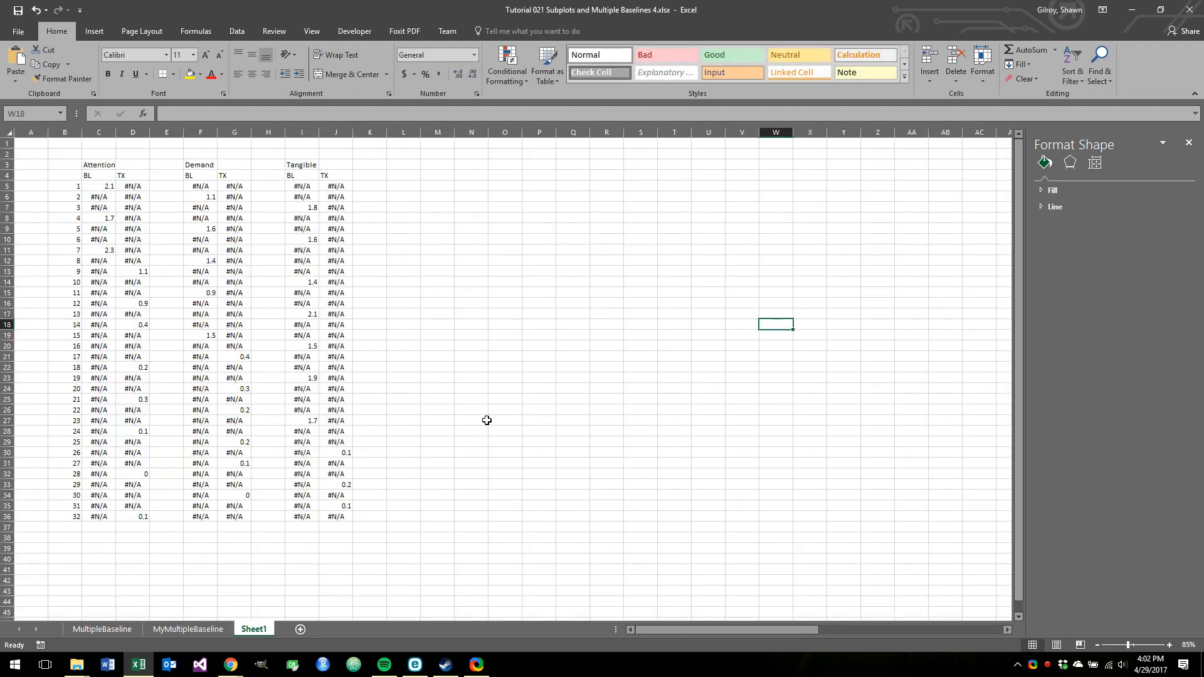
pyautogui.click(503, 228)
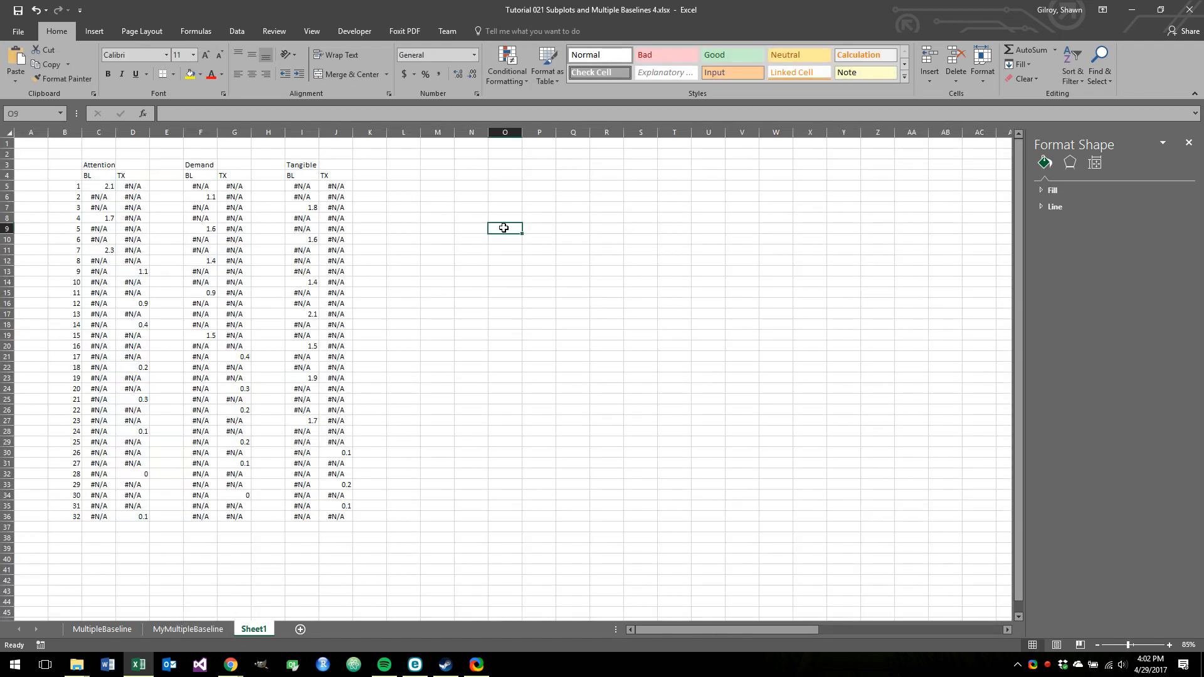
pyautogui.click(94, 32)
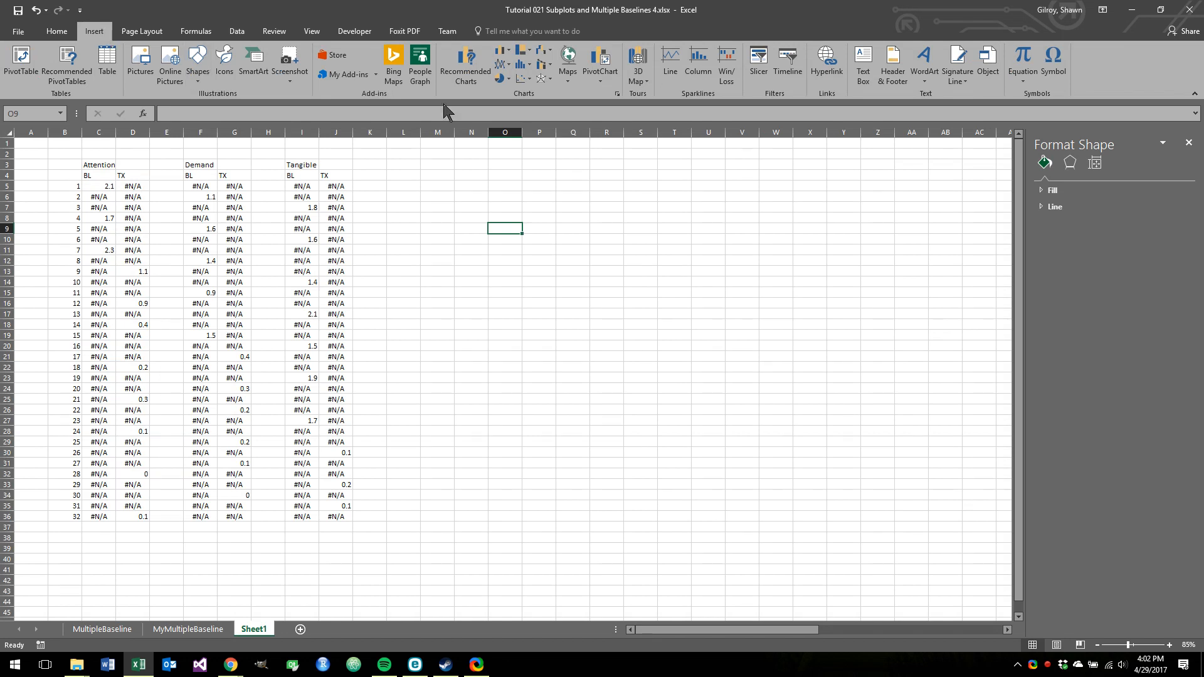
pyautogui.click(863, 60)
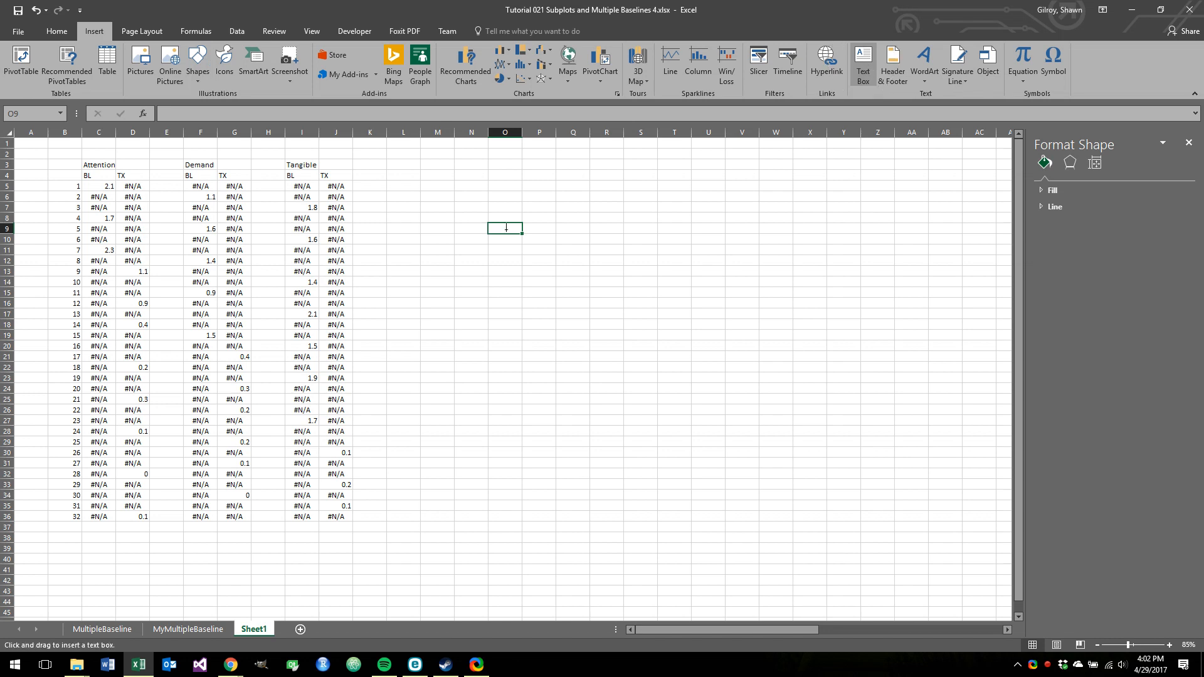
pyautogui.moveTo(506, 228); pyautogui.dragTo(672, 260)
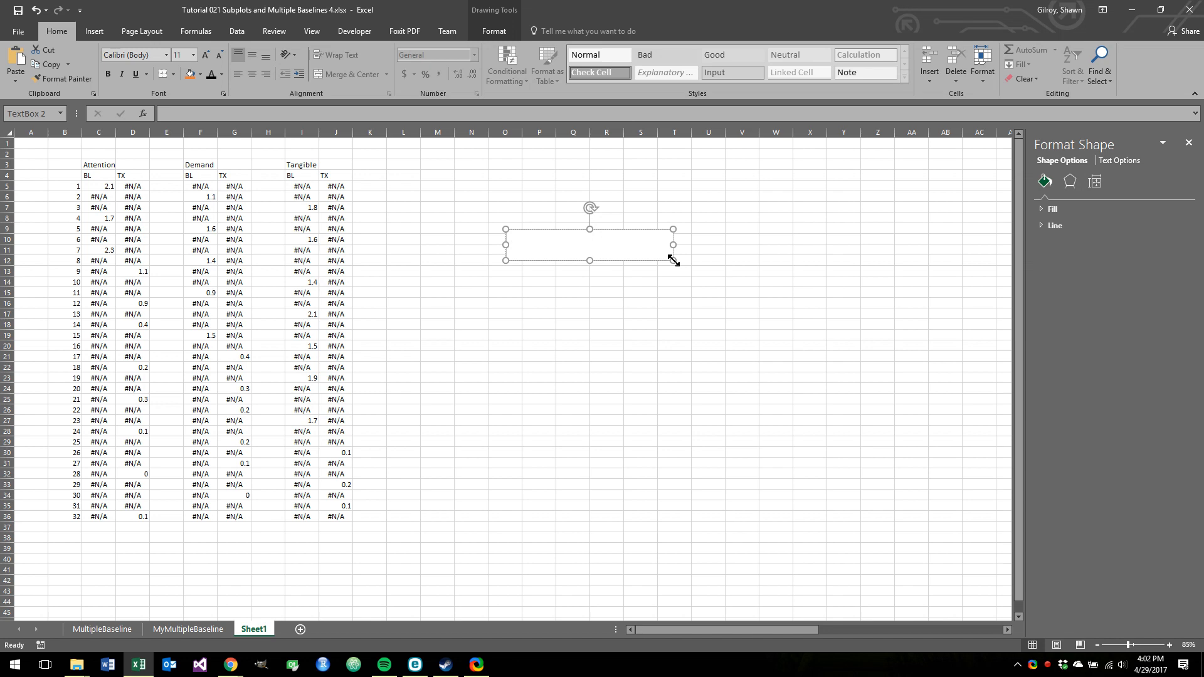
pyautogui.write('Attention')
pyautogui.press('Return')
pyautogui.click(674, 335)
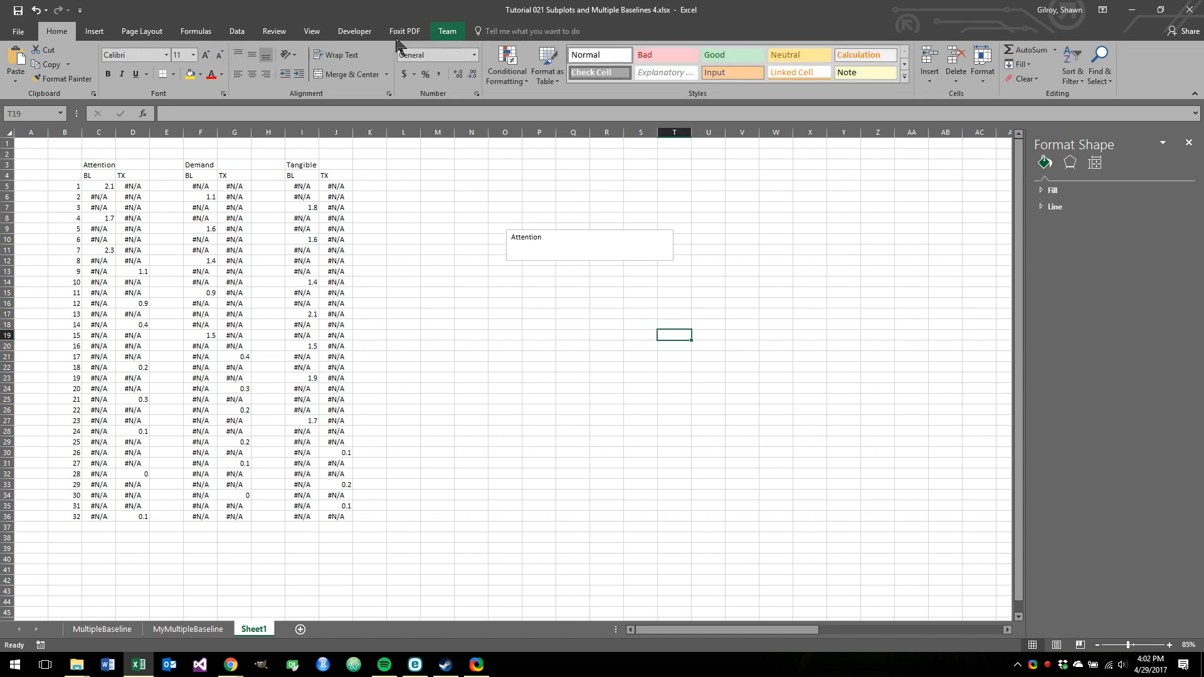
# Step: Insert a second text box of similar size just below the Attention box, with the text "Demand"
pyautogui.click(95, 31)
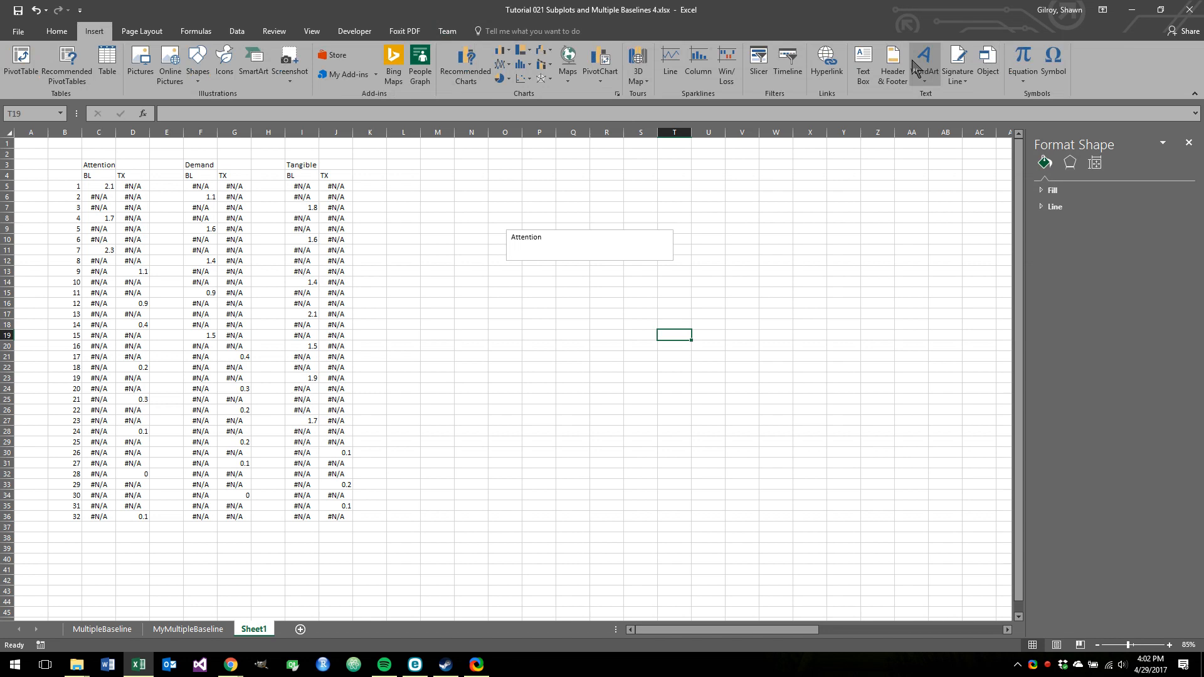
pyautogui.click(863, 63)
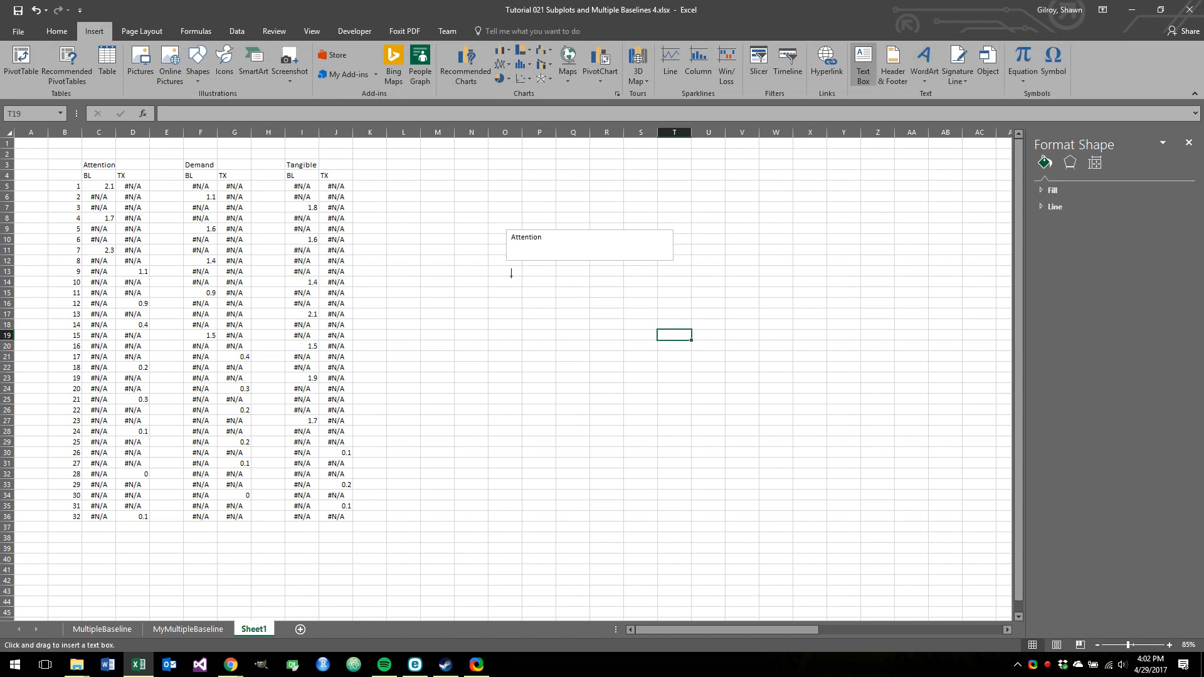
pyautogui.moveTo(511, 274); pyautogui.dragTo(675, 304)
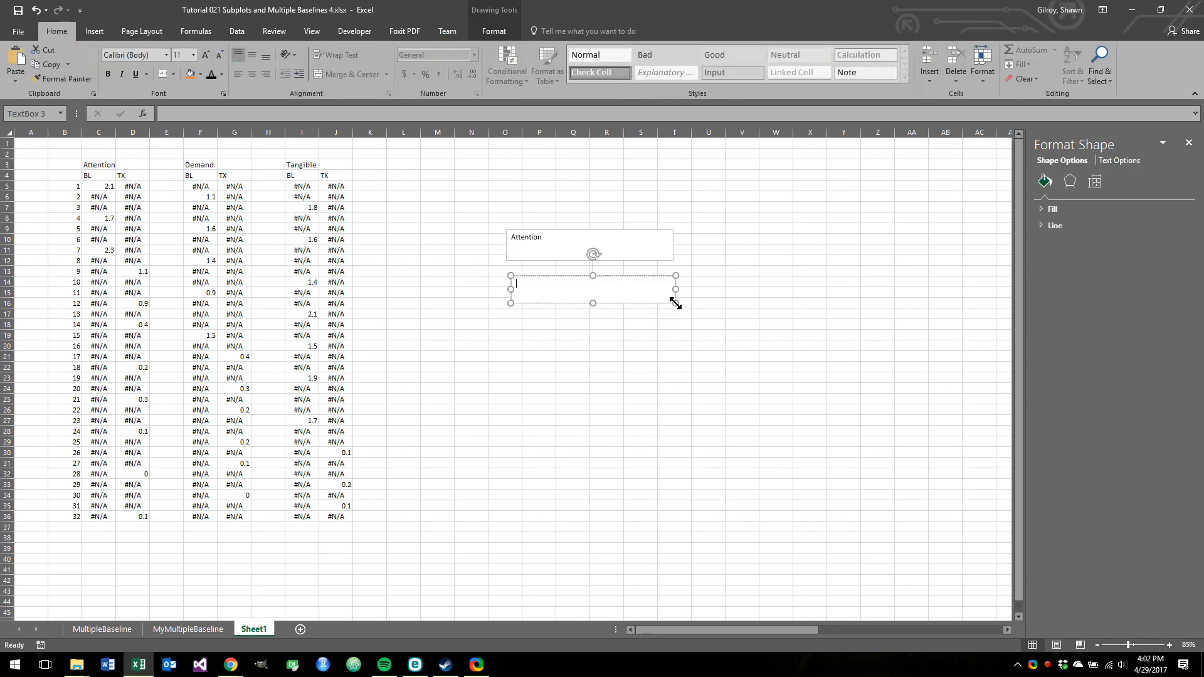
pyautogui.write('Demand')
pyautogui.press('Return')
pyautogui.click(597, 332)
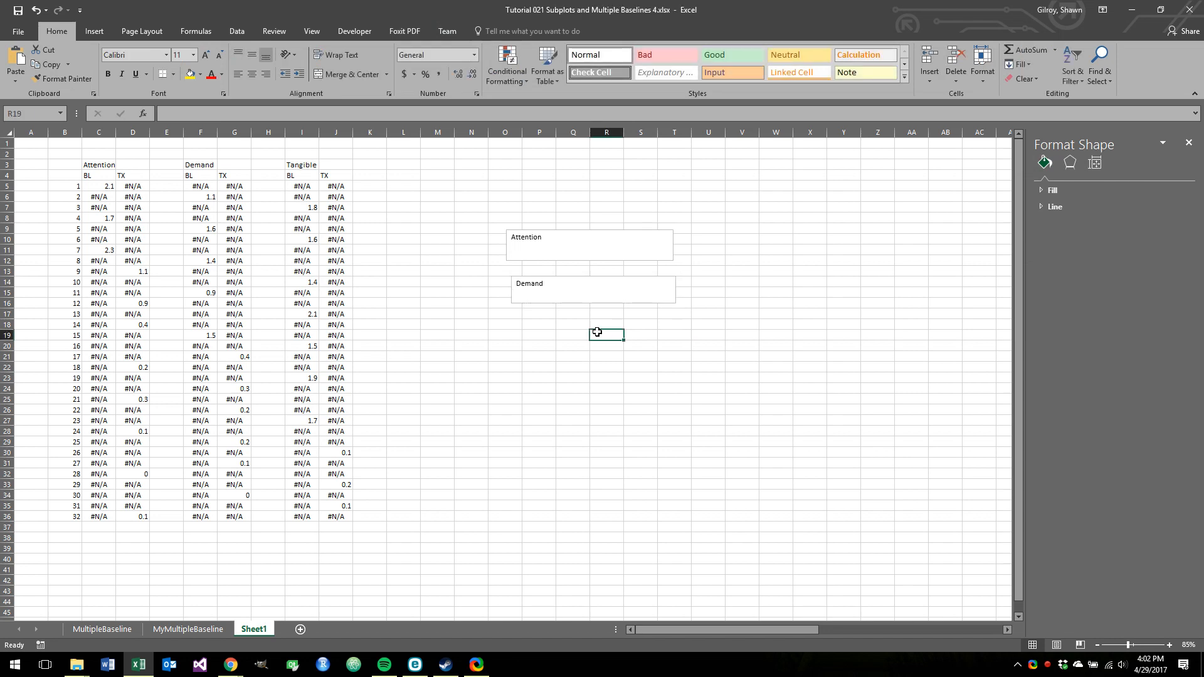
# Step: Insert a third text box just below the Demand box, with the text "Tangible"
pyautogui.click(540, 325)
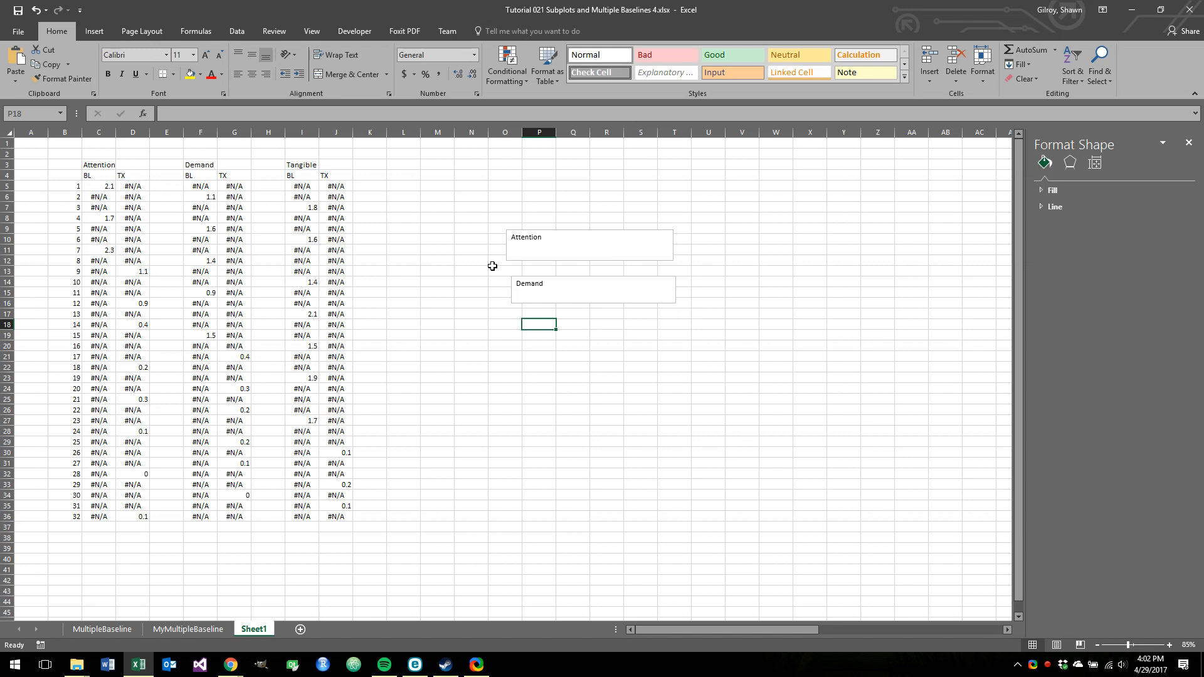
pyautogui.click(94, 31)
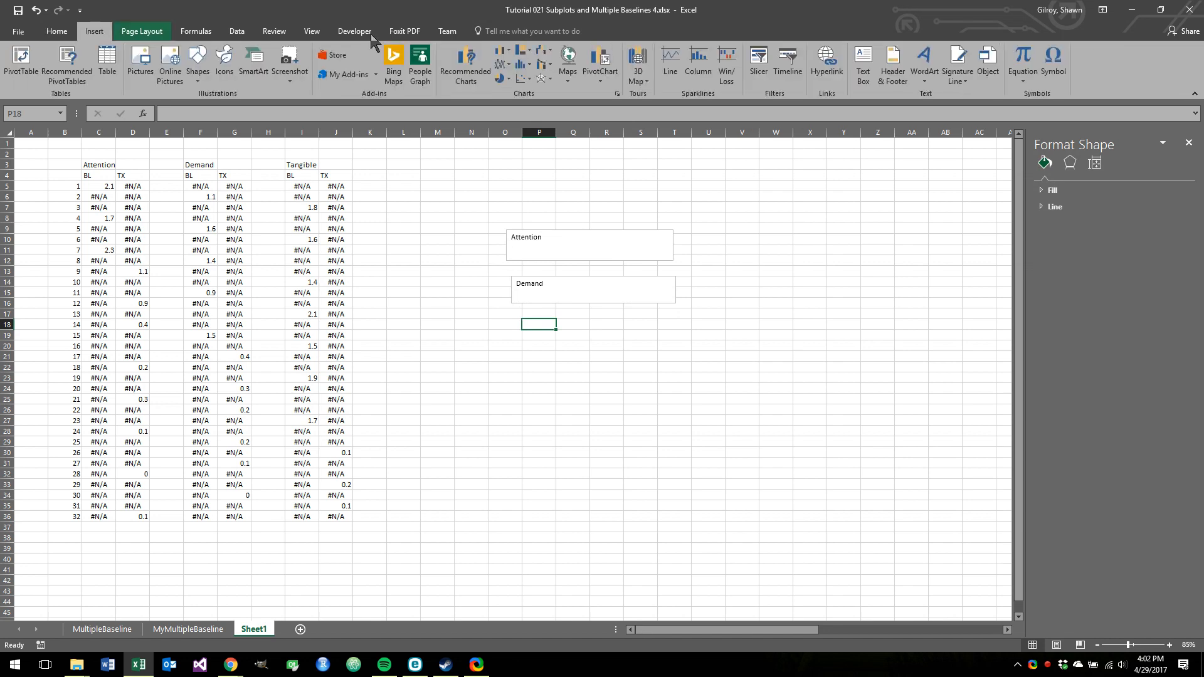
pyautogui.click(864, 62)
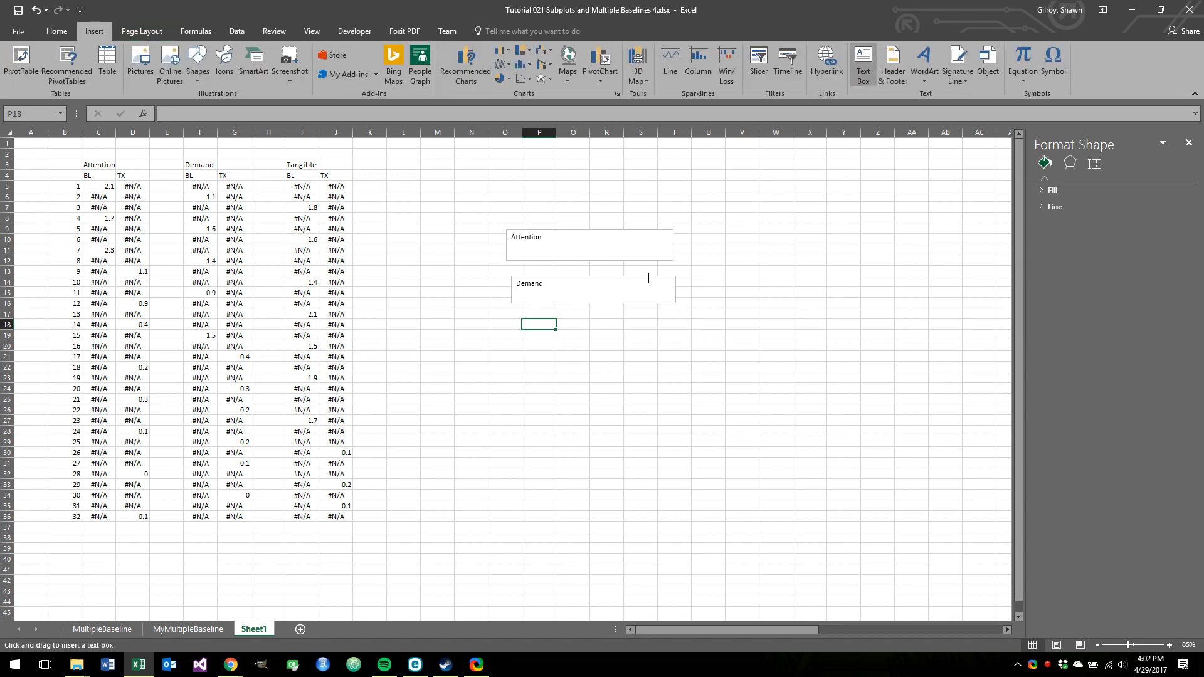
pyautogui.moveTo(514, 324); pyautogui.dragTo(695, 345)
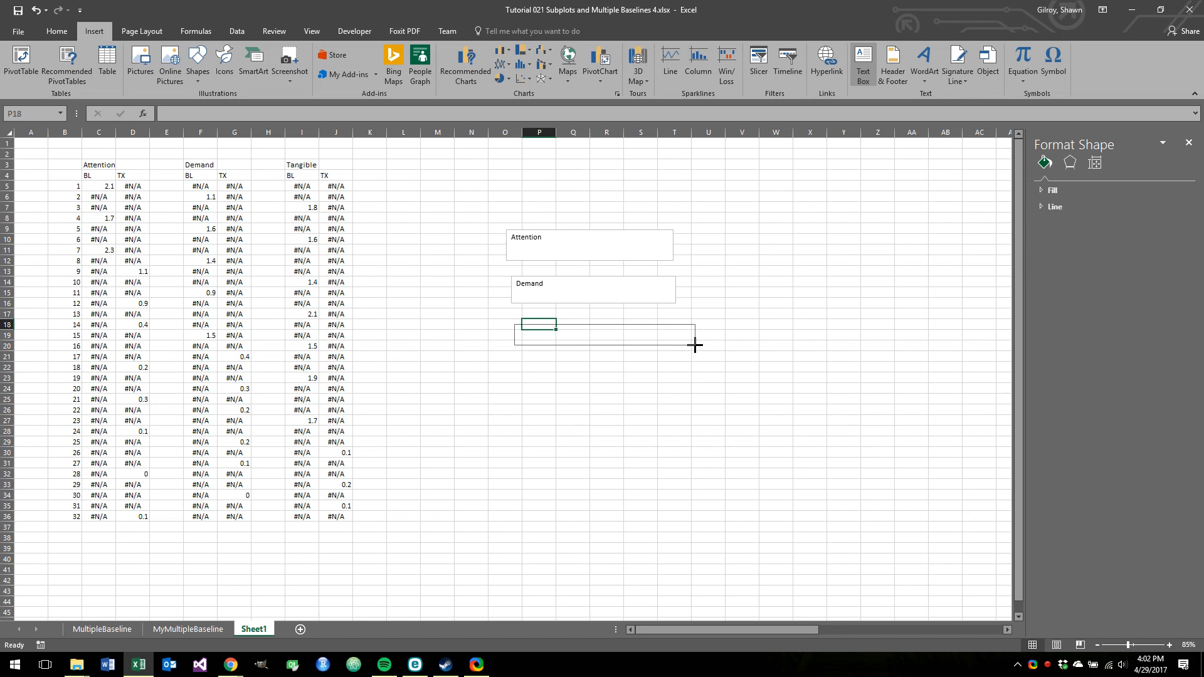
pyautogui.write('Ta')
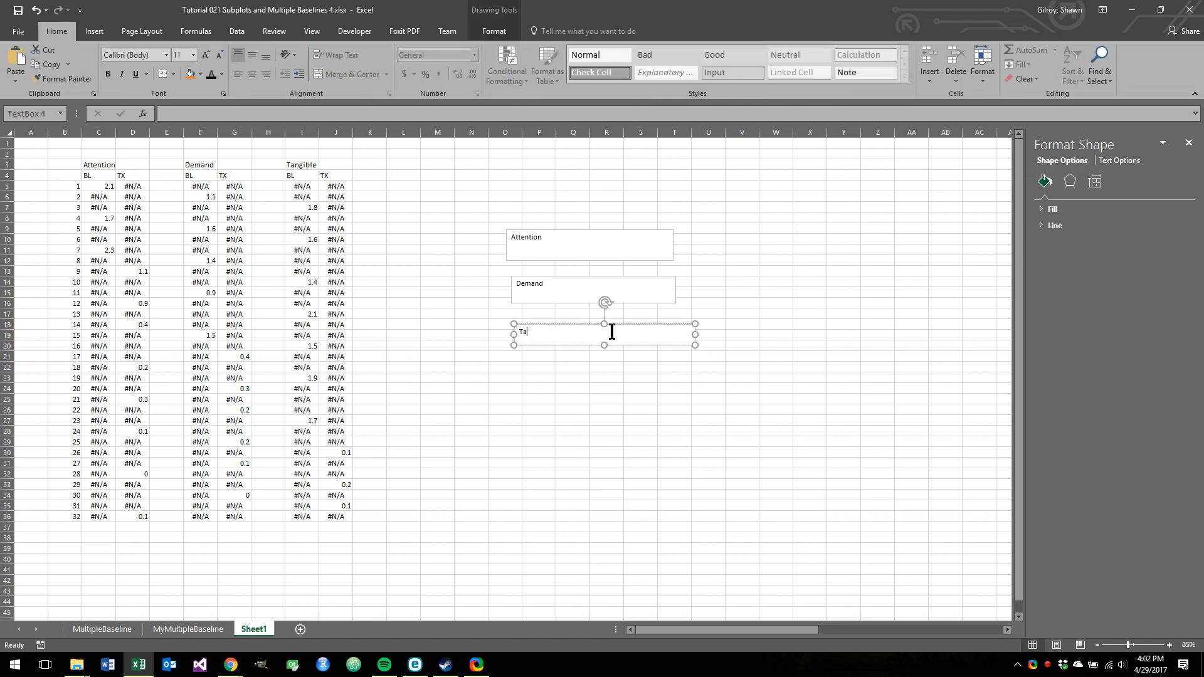
pyautogui.write('ngible')
pyautogui.press('Return')
pyautogui.press('Escape')
pyautogui.press('Escape')
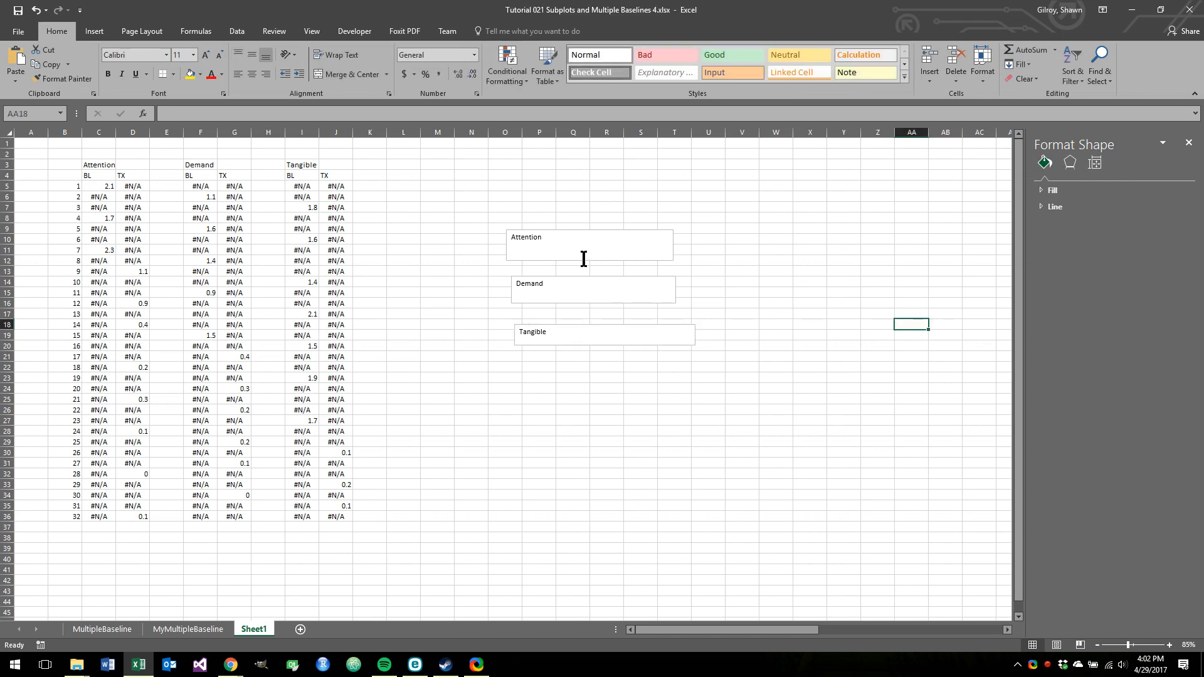
# Step: Give the Attention text box a solid black outline
pyautogui.click(571, 247)
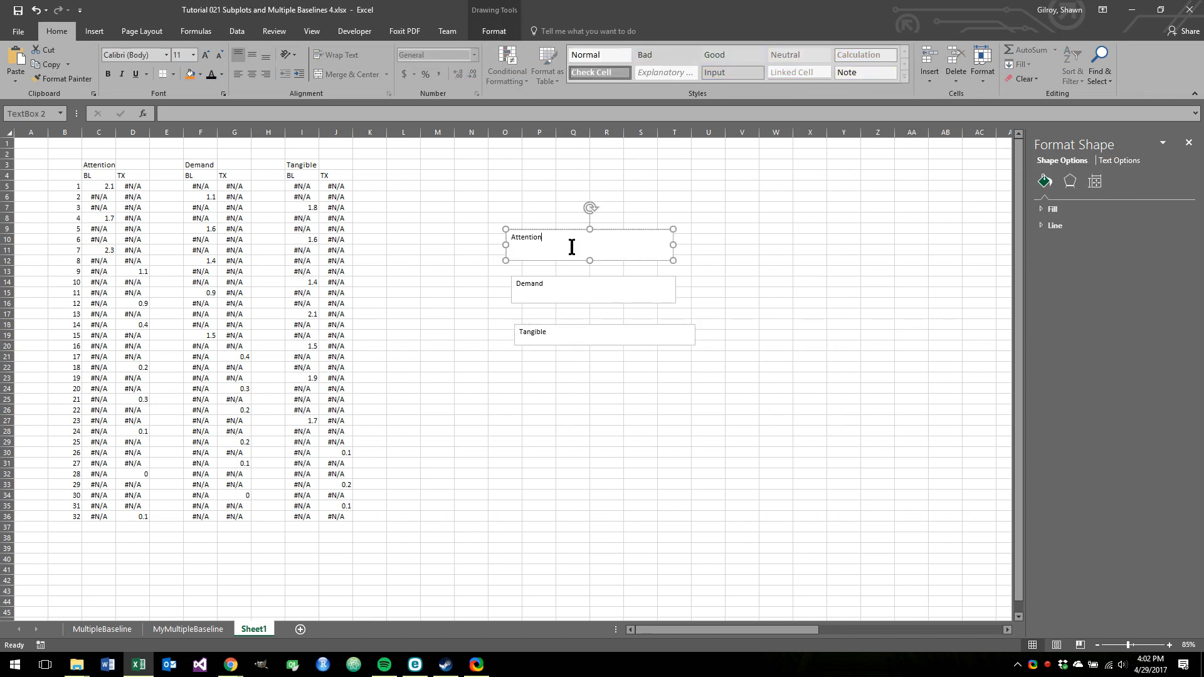
pyautogui.click(1053, 226)
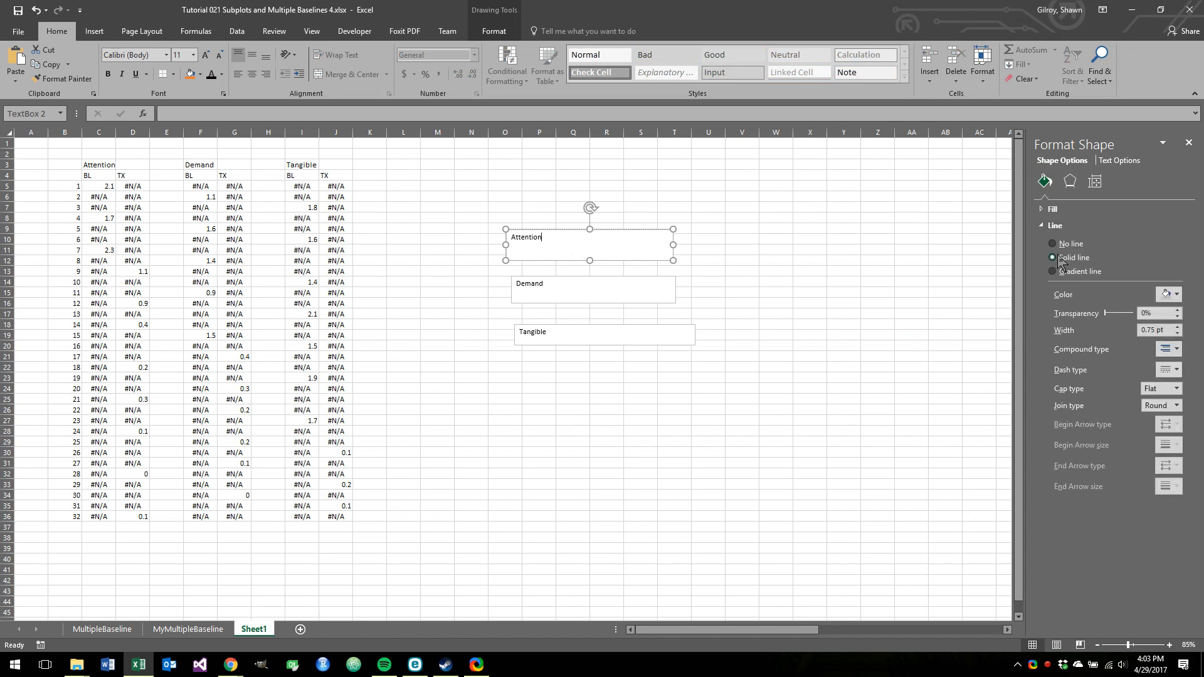
pyautogui.rightClick(617, 229)
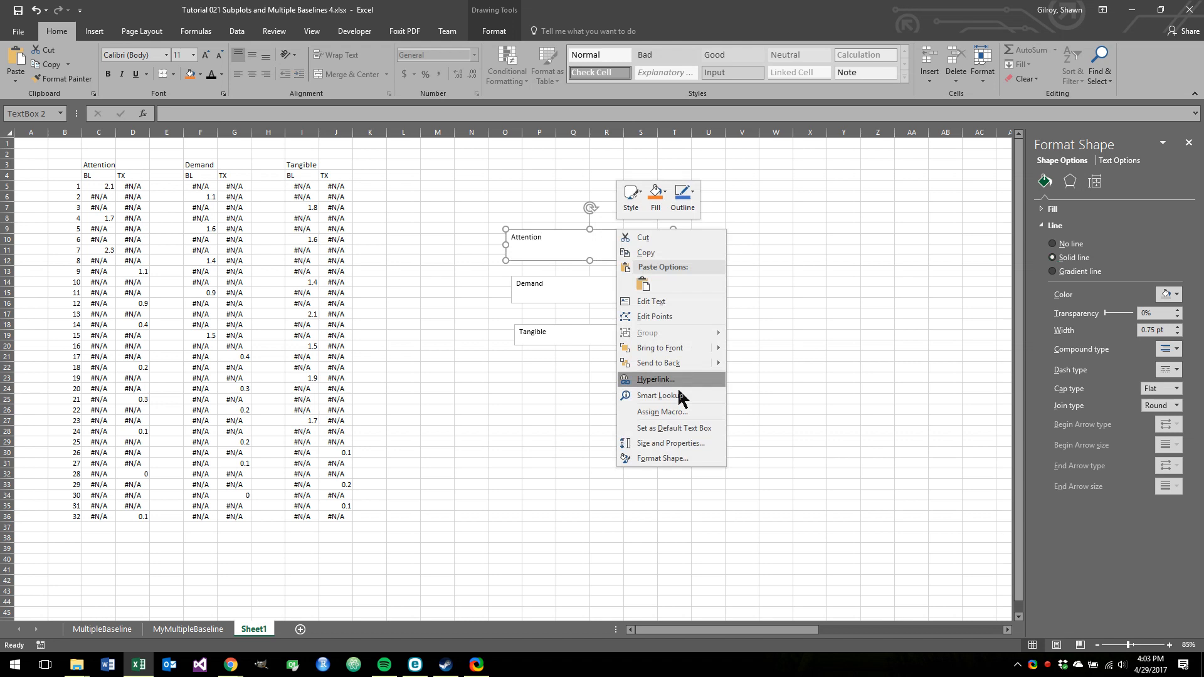
pyautogui.click(1078, 258)
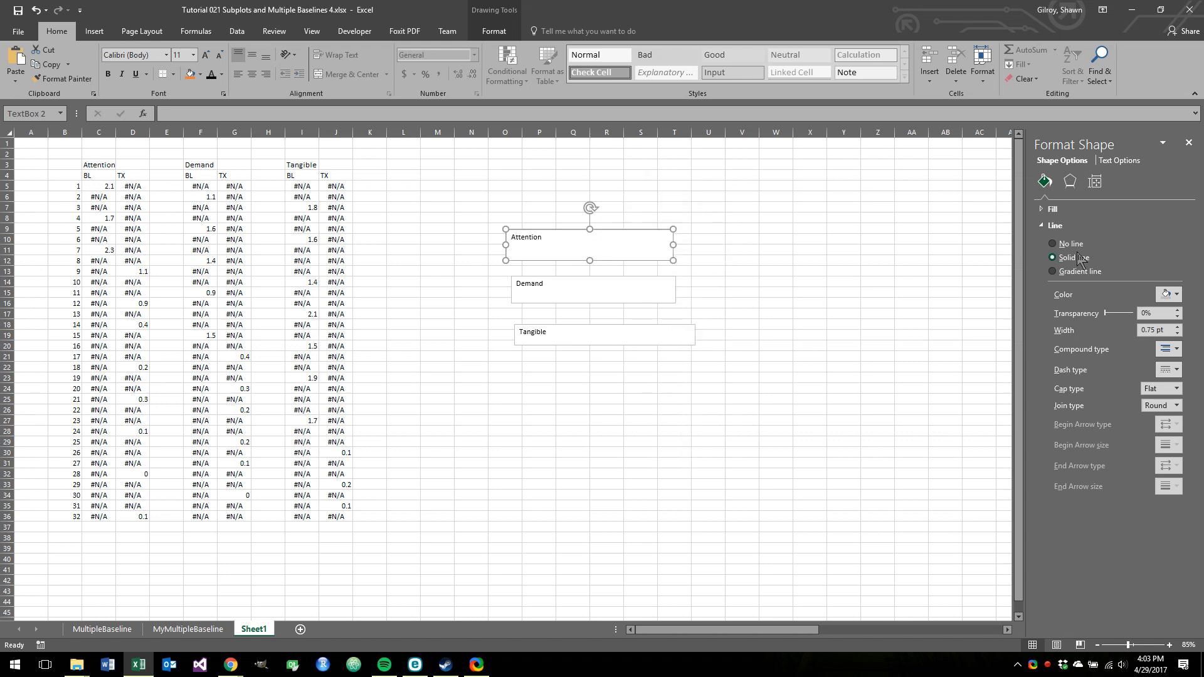
pyautogui.click(1168, 294)
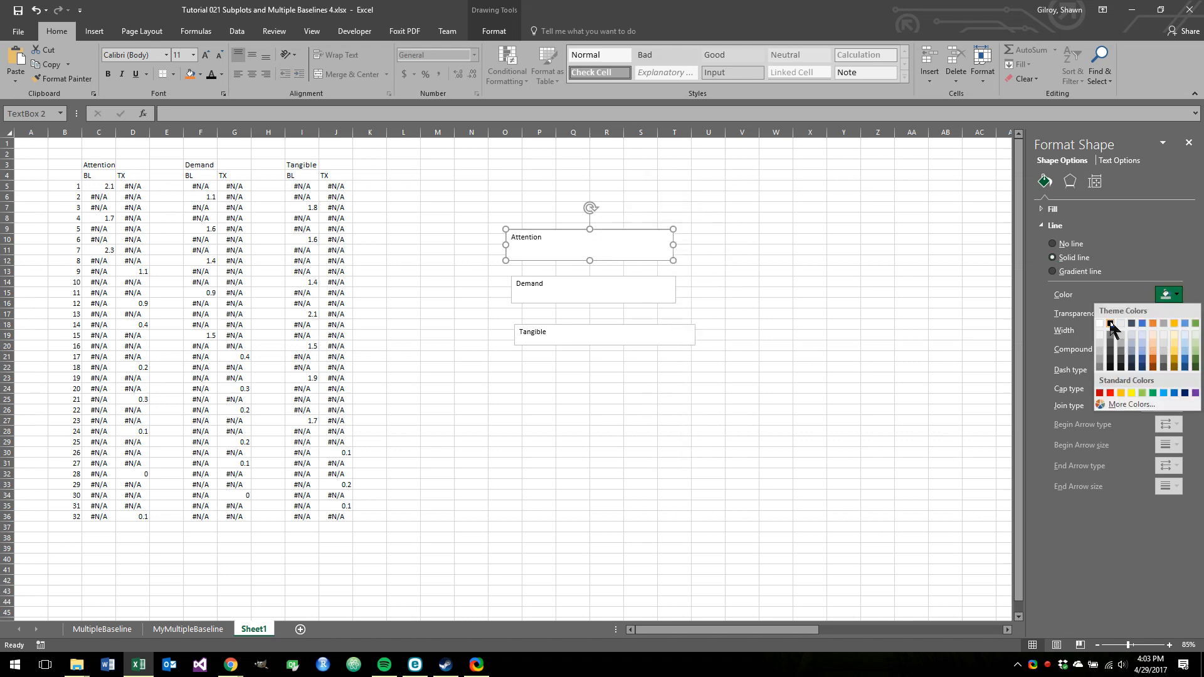
pyautogui.click(1110, 324)
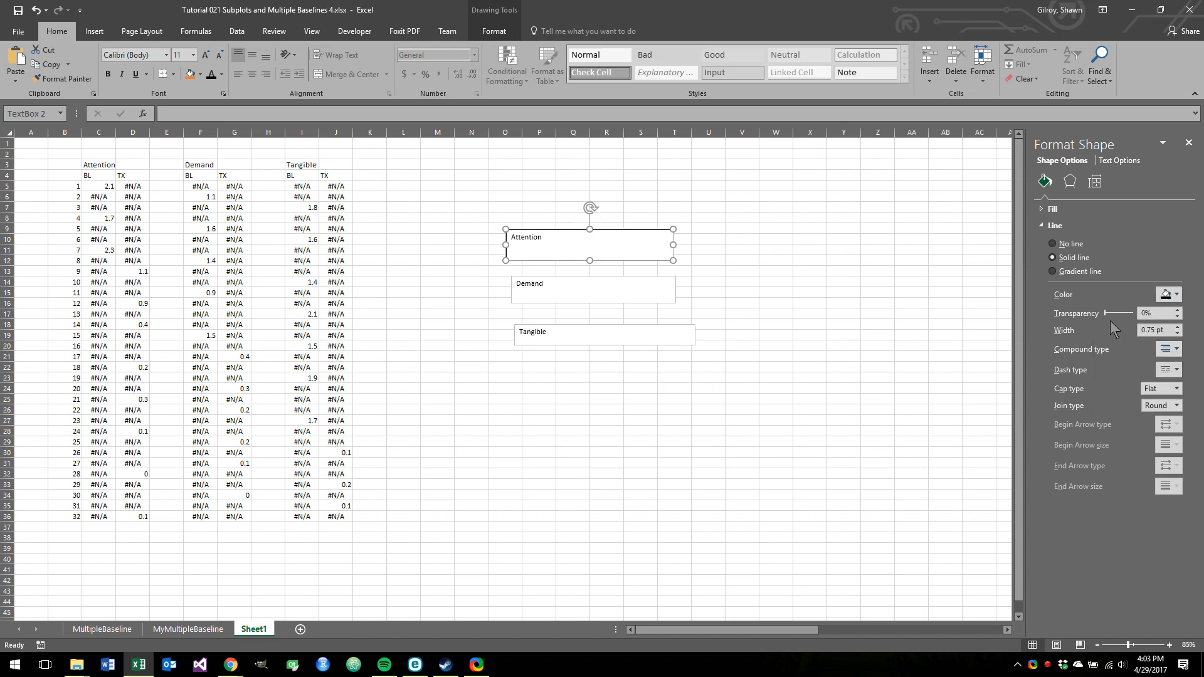
# Step: Set the Attention text box's font to Times New Roman, size 12
pyautogui.click(168, 55)
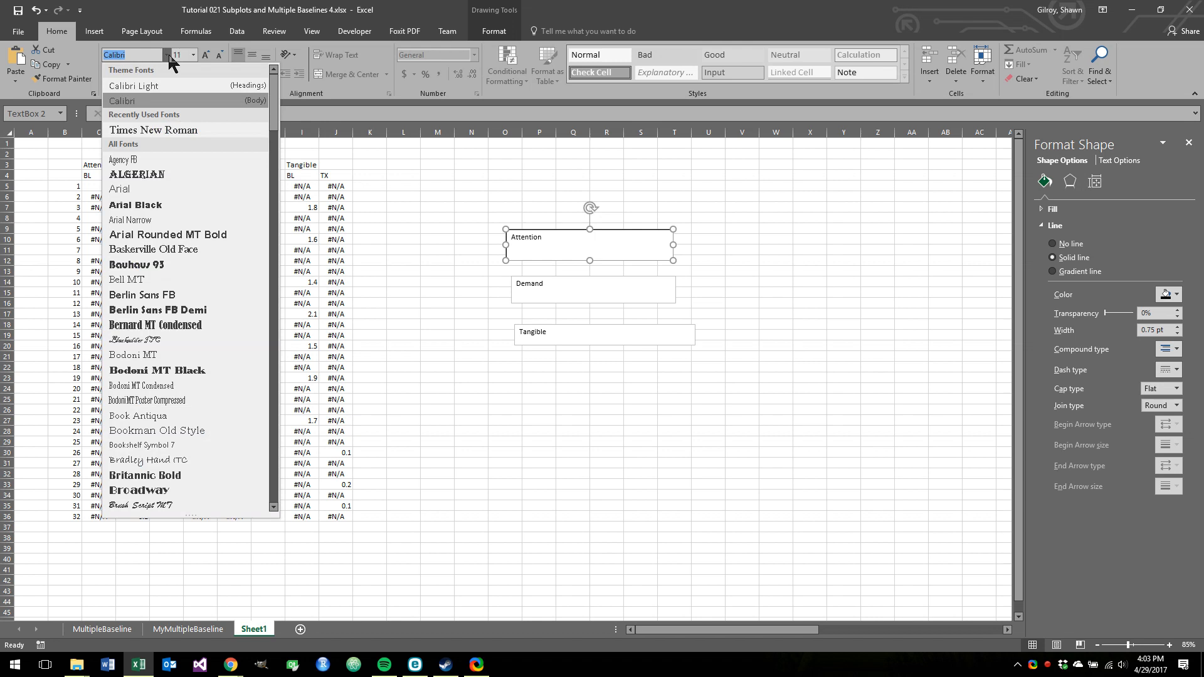
pyautogui.click(173, 129)
pyautogui.click(204, 55)
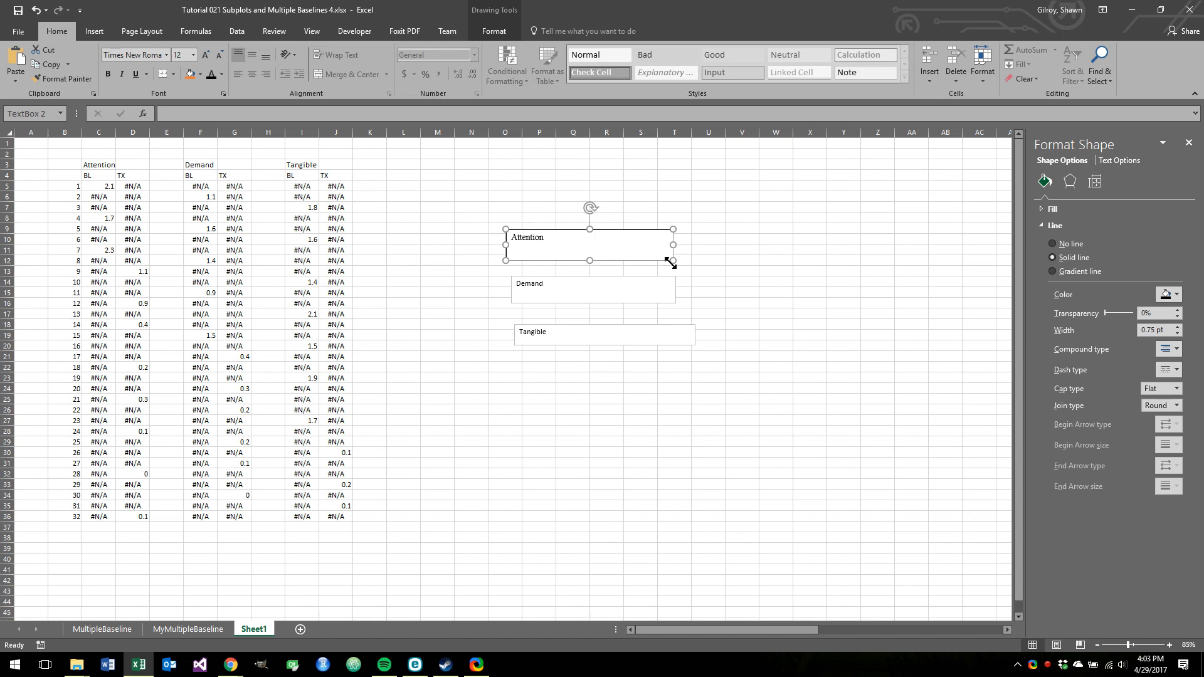
# Step: Set the Attention text box's height to 0.3" and center its text horizontally
pyautogui.click(495, 32)
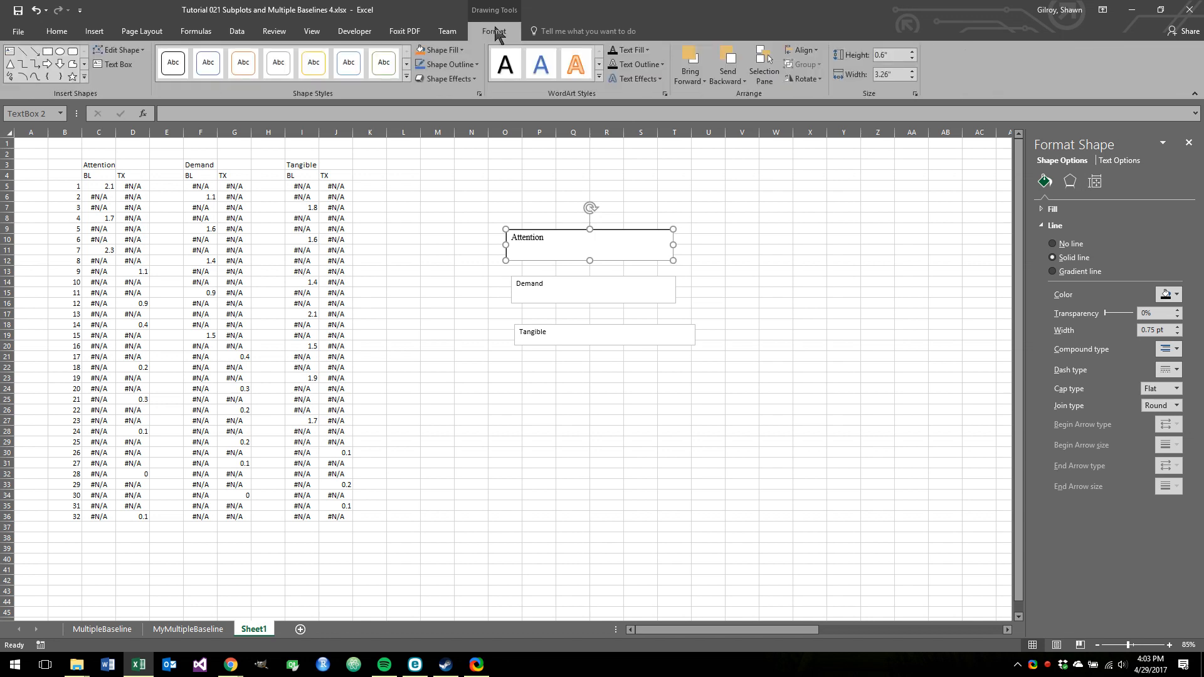
pyautogui.click(912, 58)
pyautogui.click(912, 58)
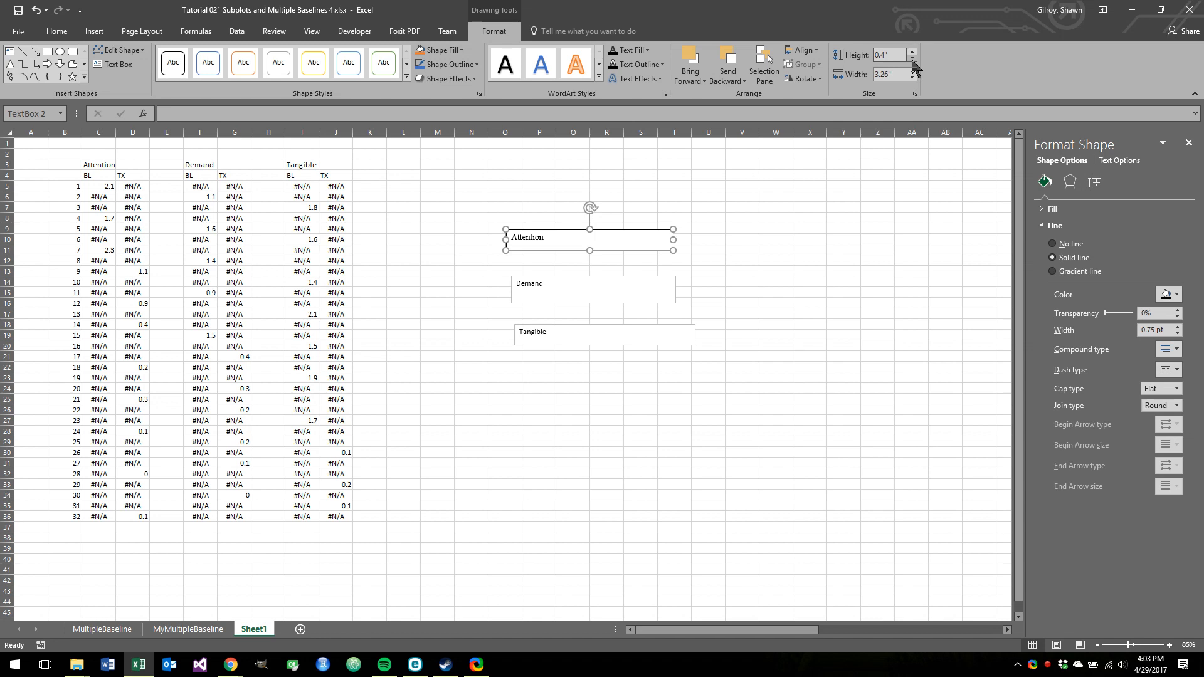
pyautogui.click(911, 59)
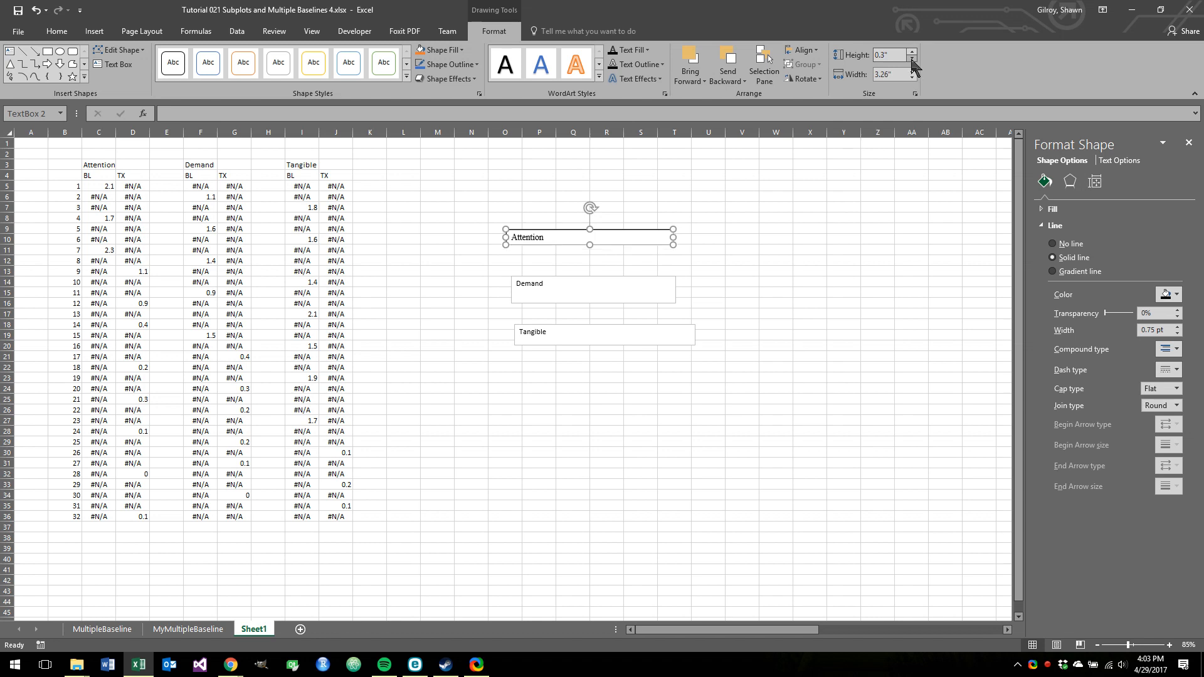
pyautogui.click(58, 32)
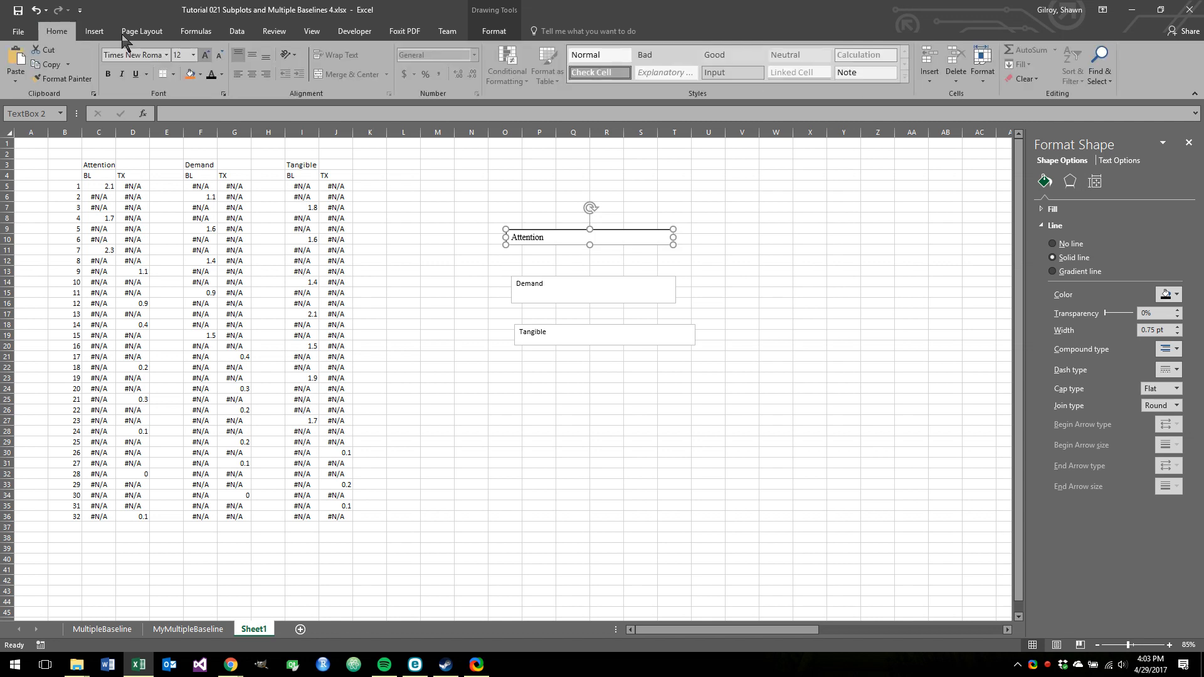
pyautogui.click(252, 75)
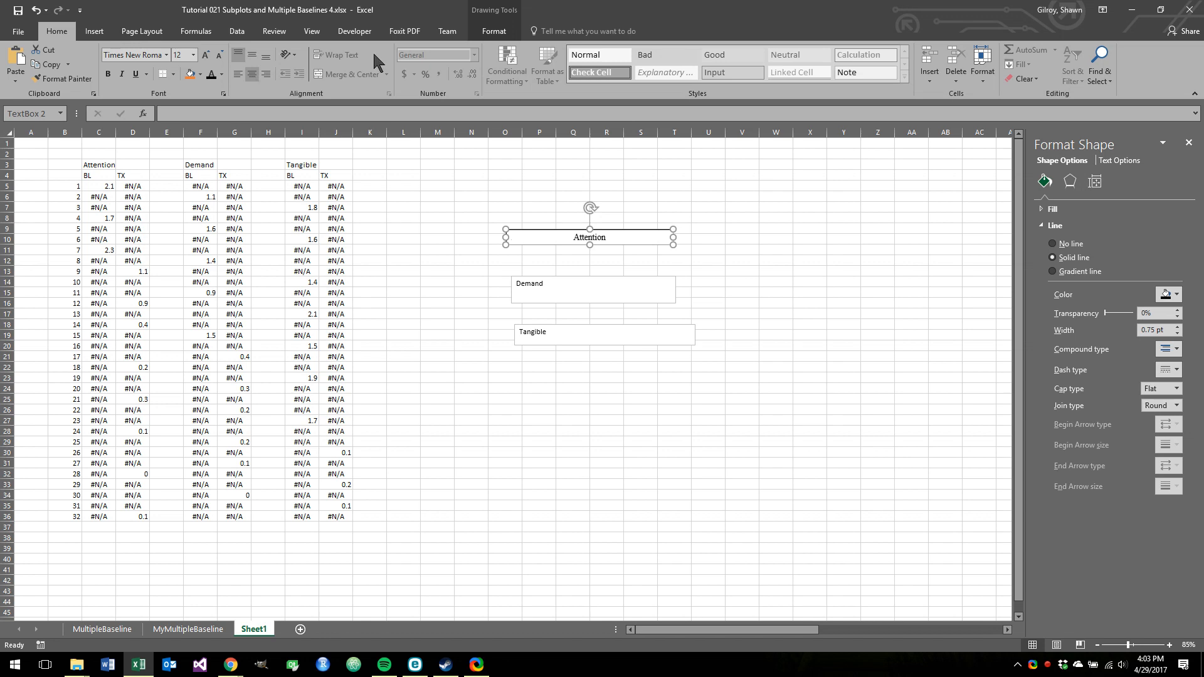
# Step: Reduce the Attention text box's width to 1.5" and deselect it
pyautogui.click(493, 33)
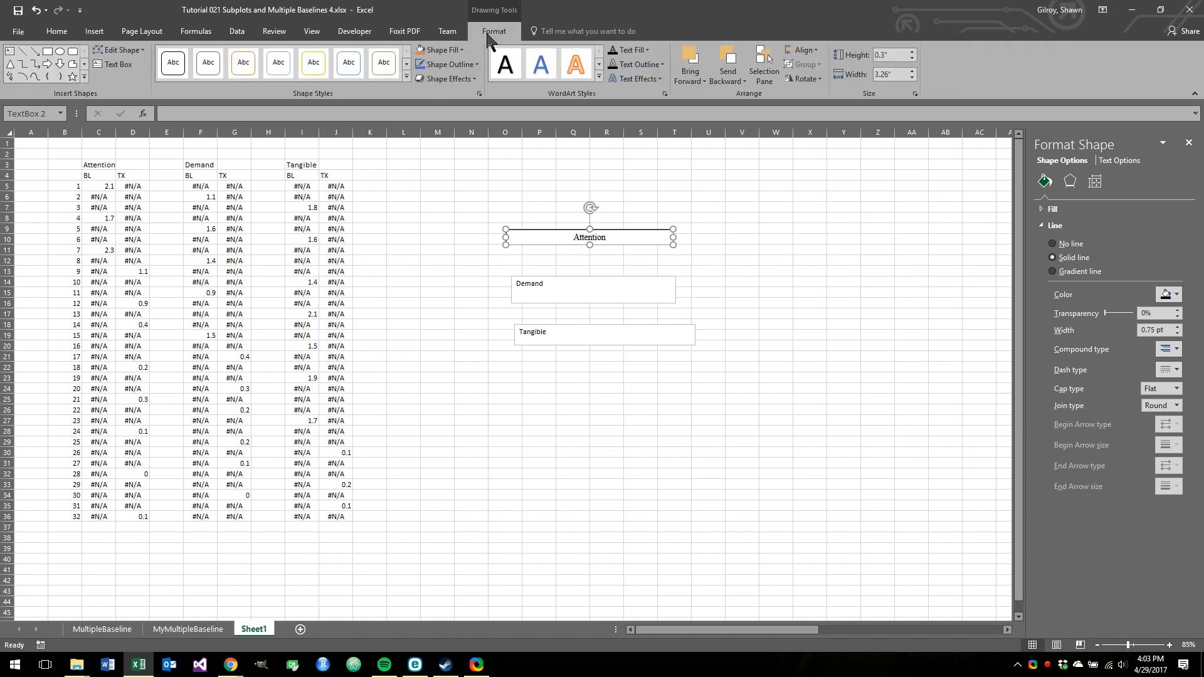
pyautogui.click(912, 77)
pyautogui.click(911, 77)
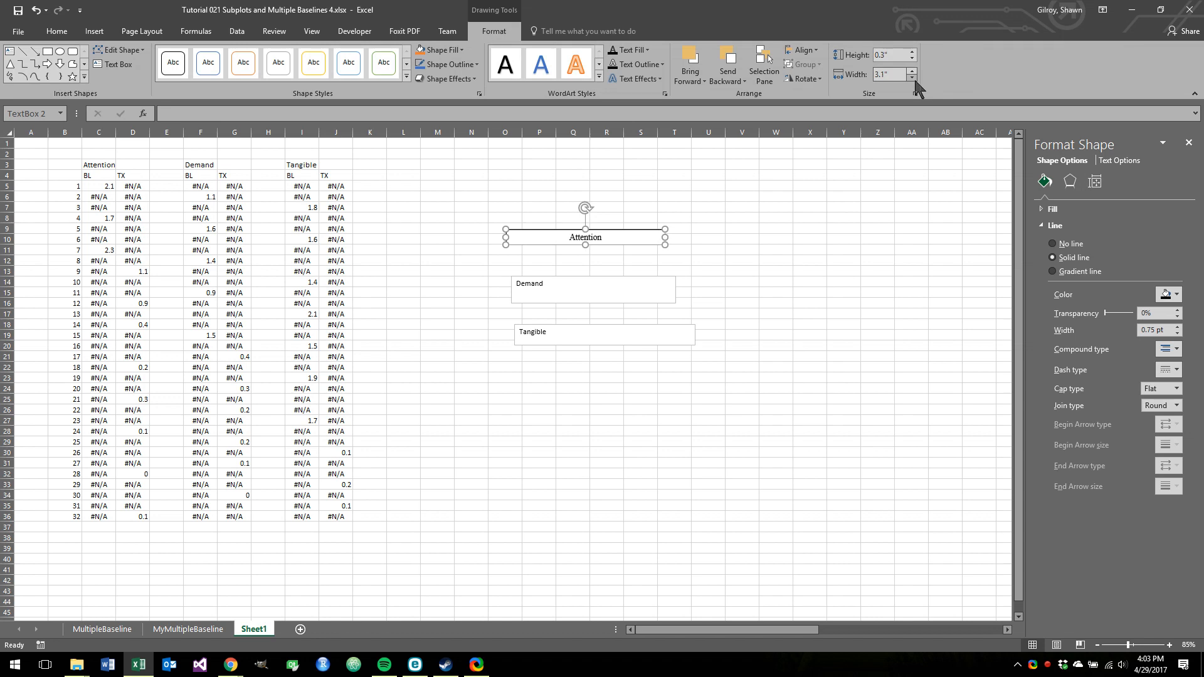
pyautogui.click(914, 80)
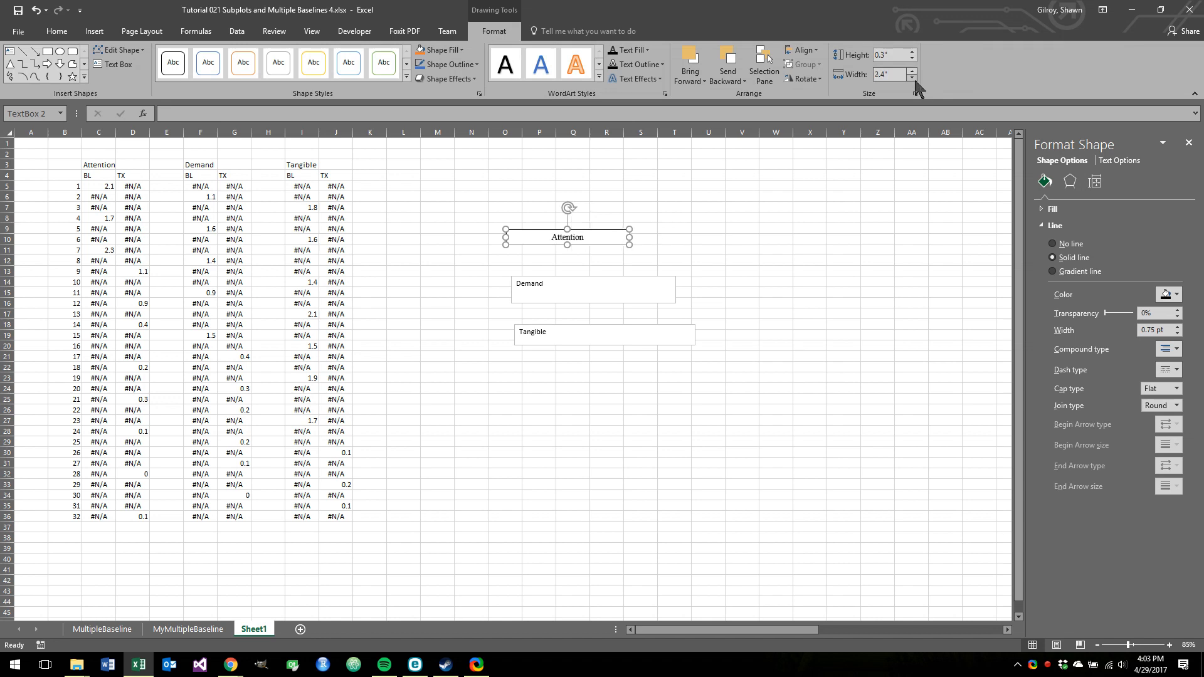
pyautogui.click(913, 78)
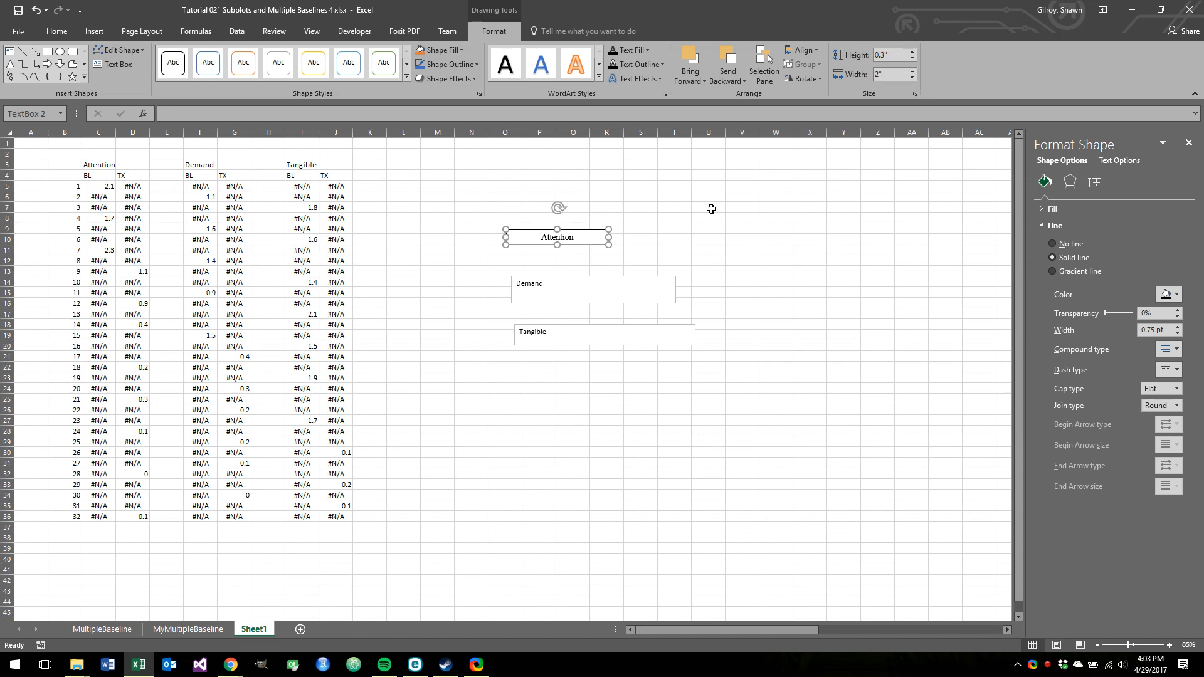
pyautogui.click(912, 78)
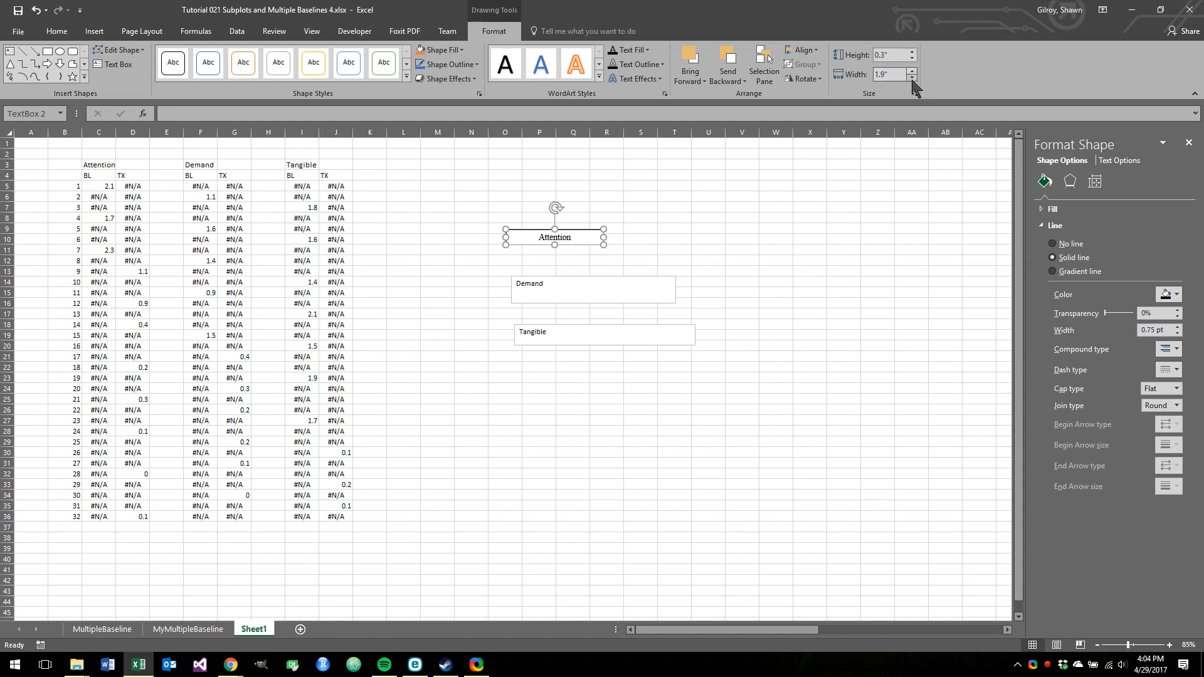
pyautogui.click(913, 78)
pyautogui.click(912, 77)
pyautogui.click(912, 78)
pyautogui.click(913, 78)
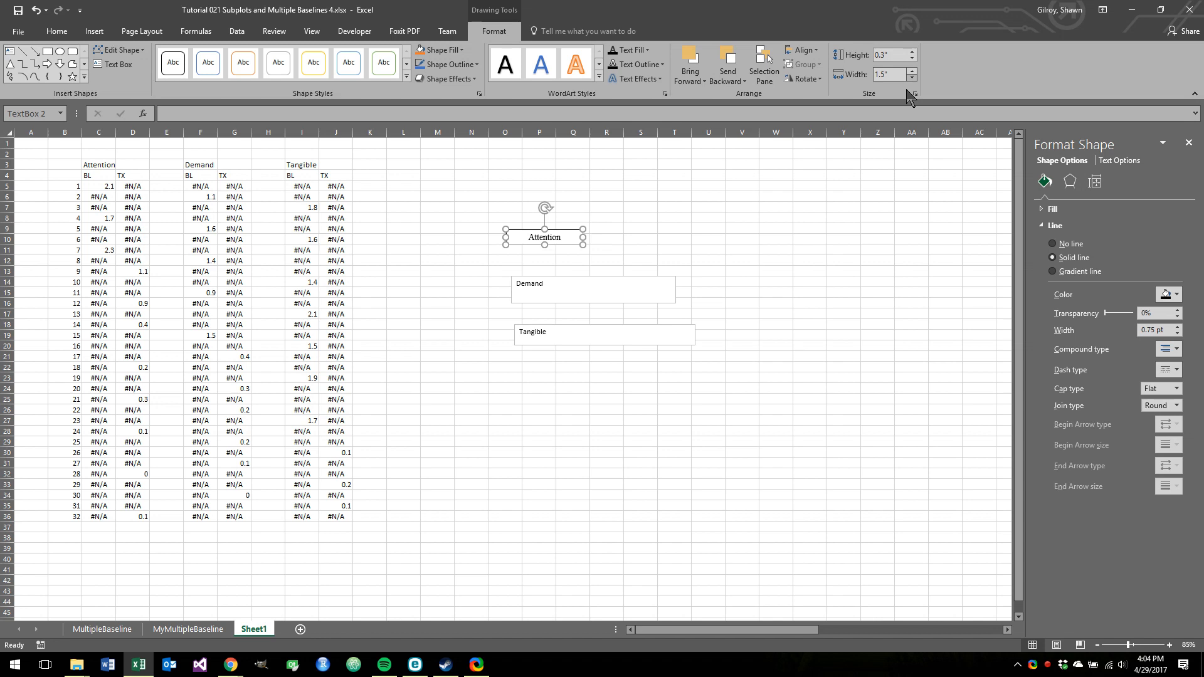
pyautogui.click(868, 215)
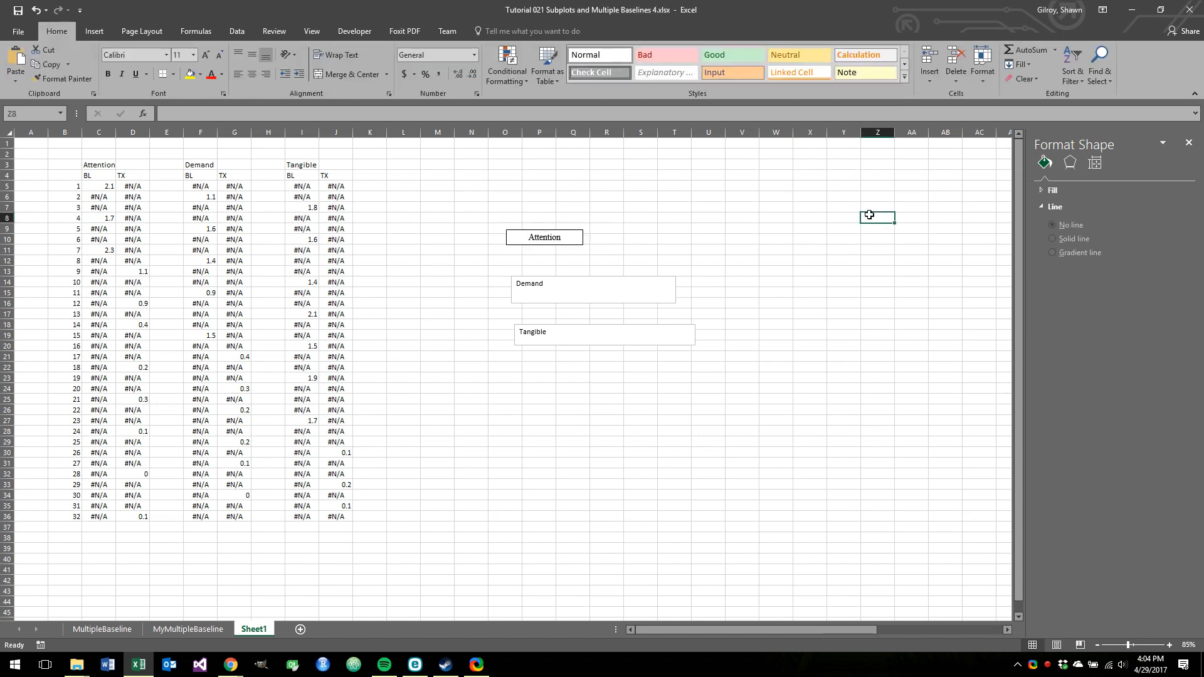
# Step: Move the Demand text box up directly beneath the Attention box, left edges aligned, and set its font to Times New Roman, size 12
pyautogui.click(656, 278)
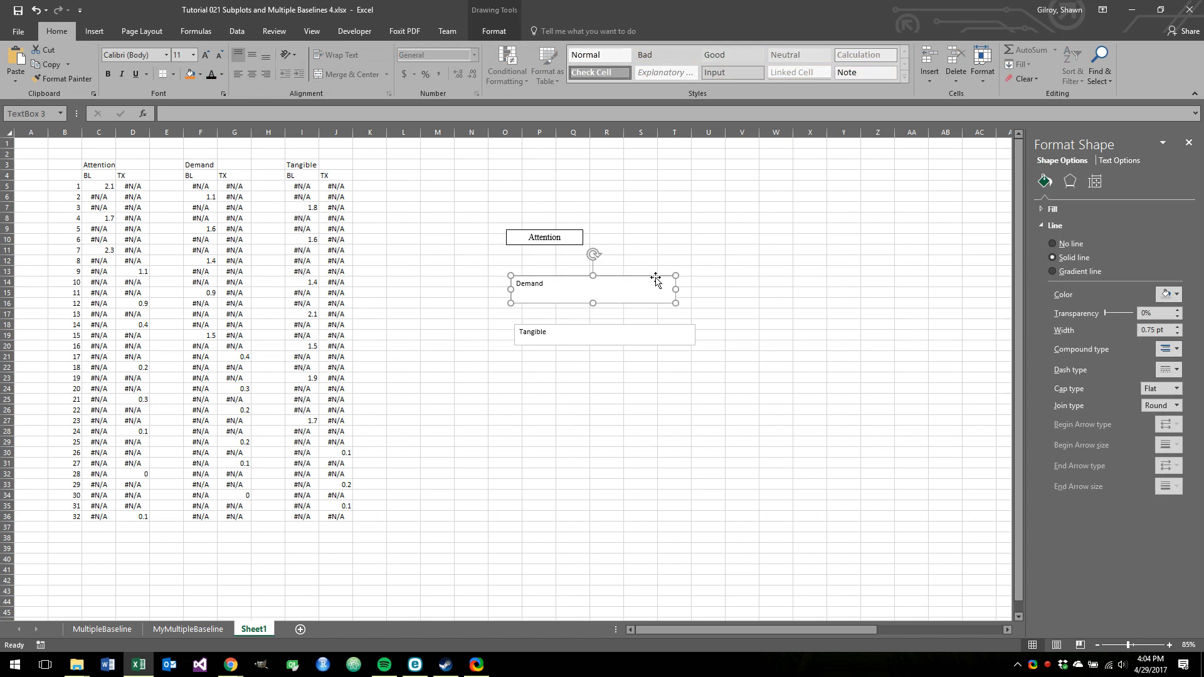
pyautogui.moveTo(655, 279); pyautogui.dragTo(650, 258)
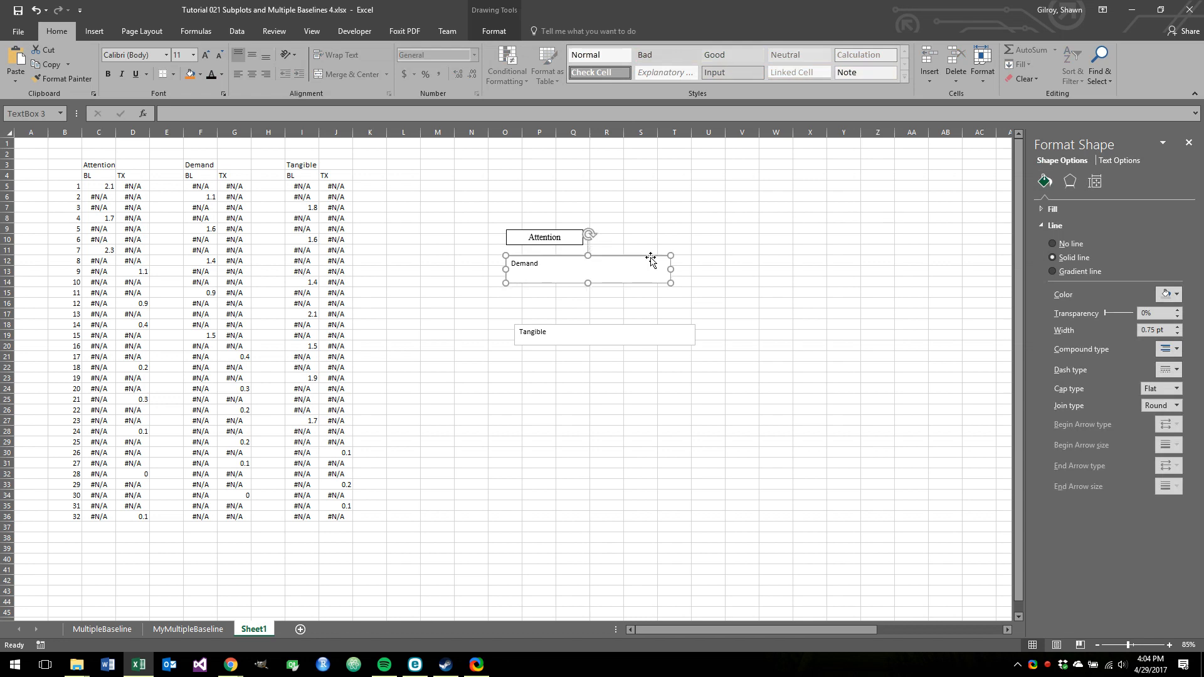
pyautogui.click(166, 55)
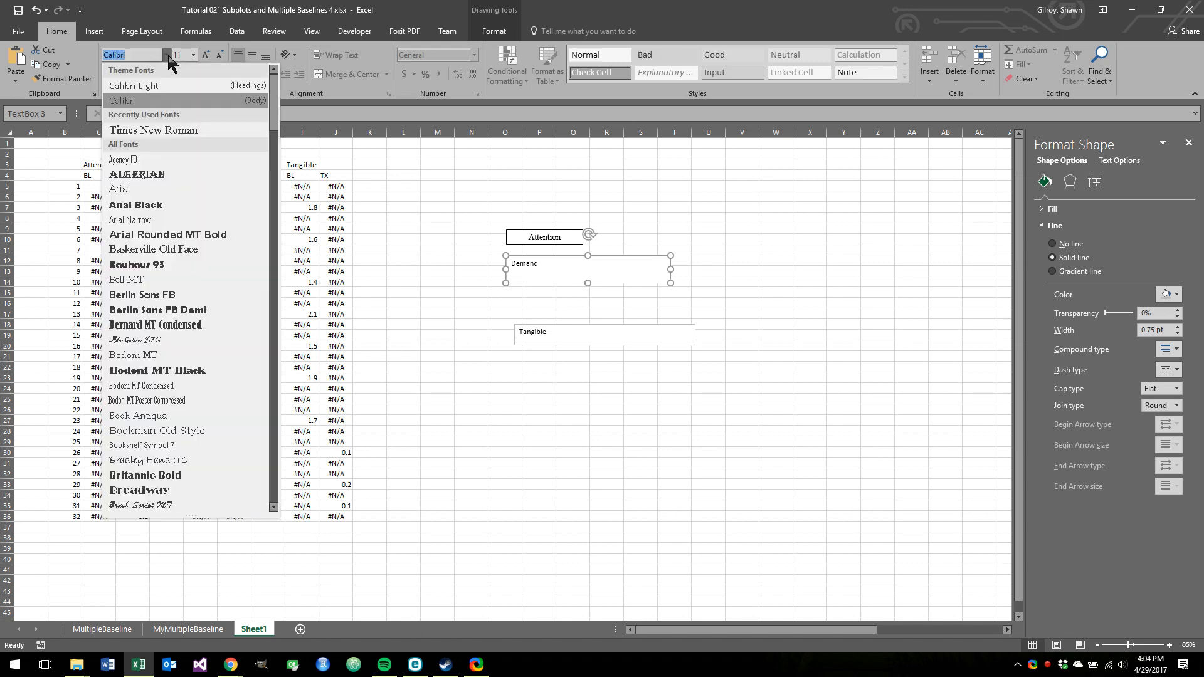
pyautogui.click(153, 129)
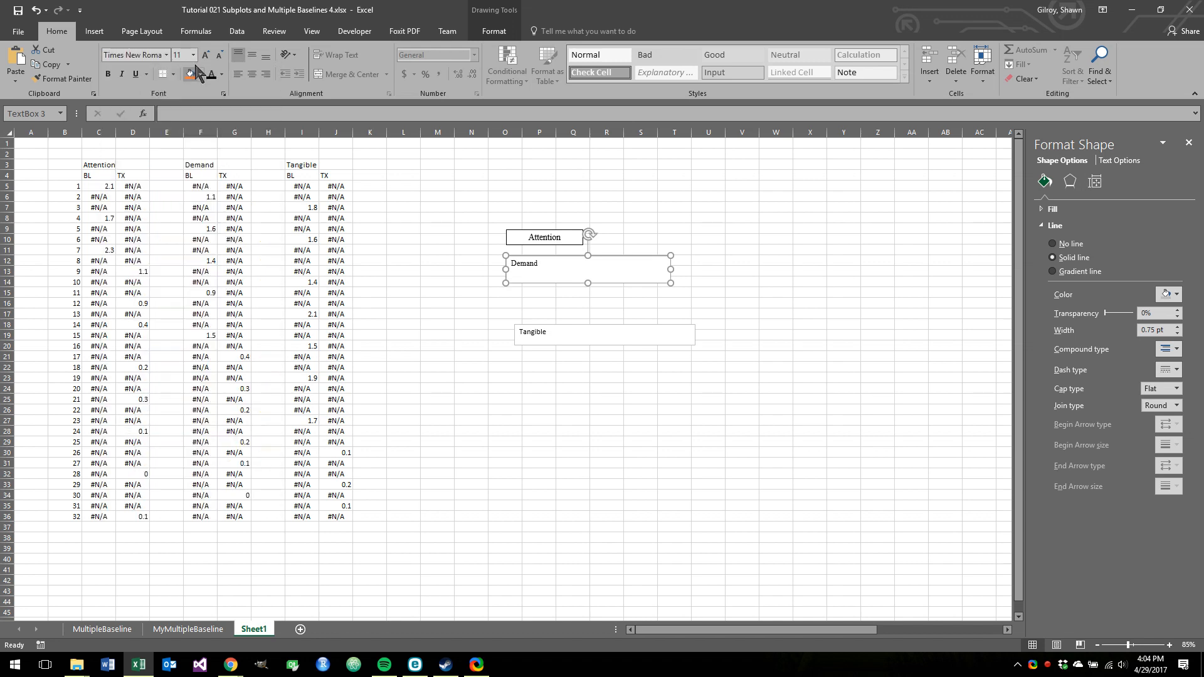
pyautogui.click(205, 56)
# Step: Give the Demand text box a solid black outline and center its text horizontally
pyautogui.rightClick(564, 259)
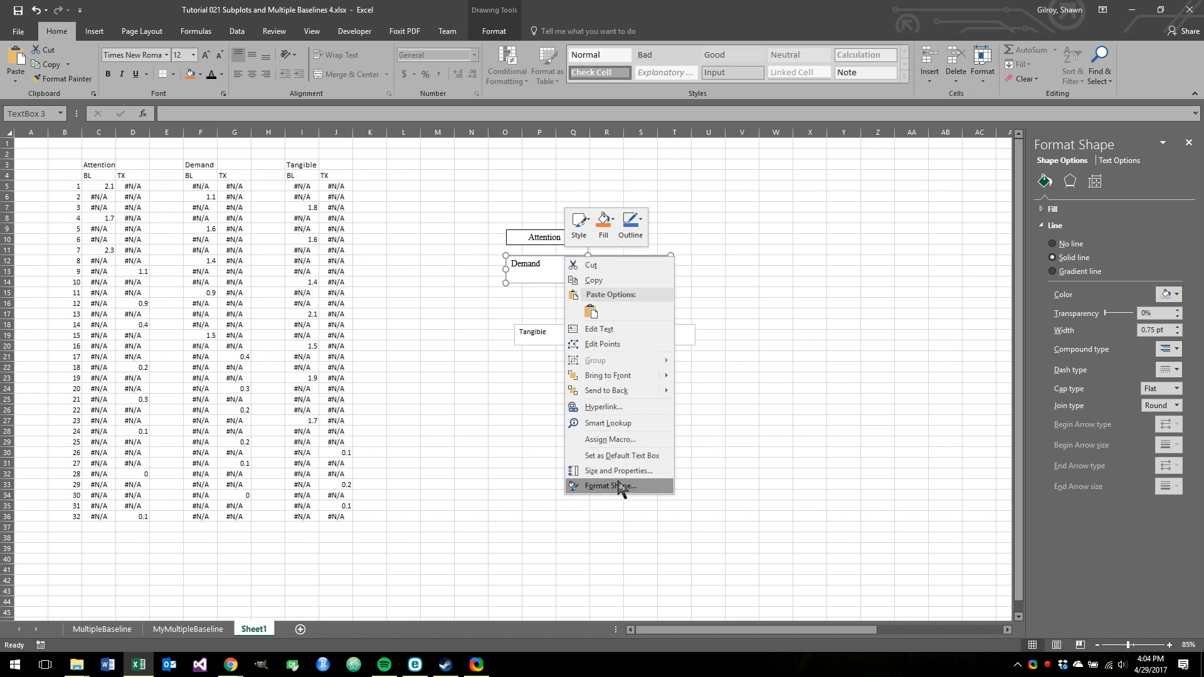
pyautogui.click(618, 487)
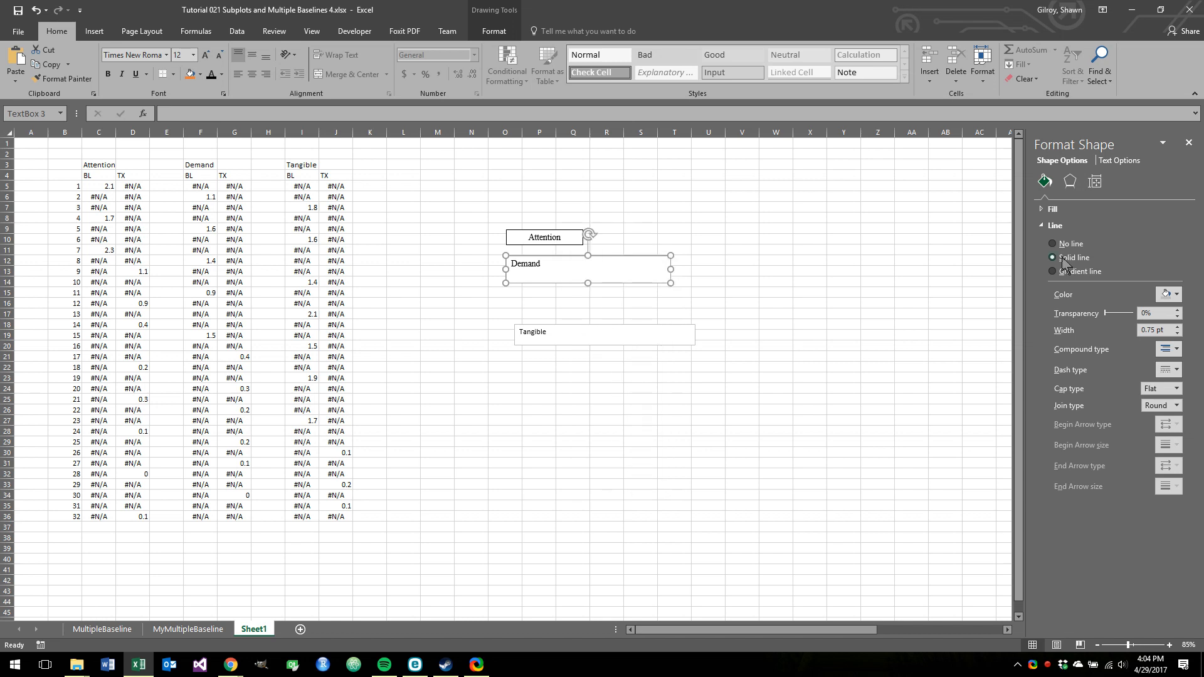
pyautogui.click(1168, 294)
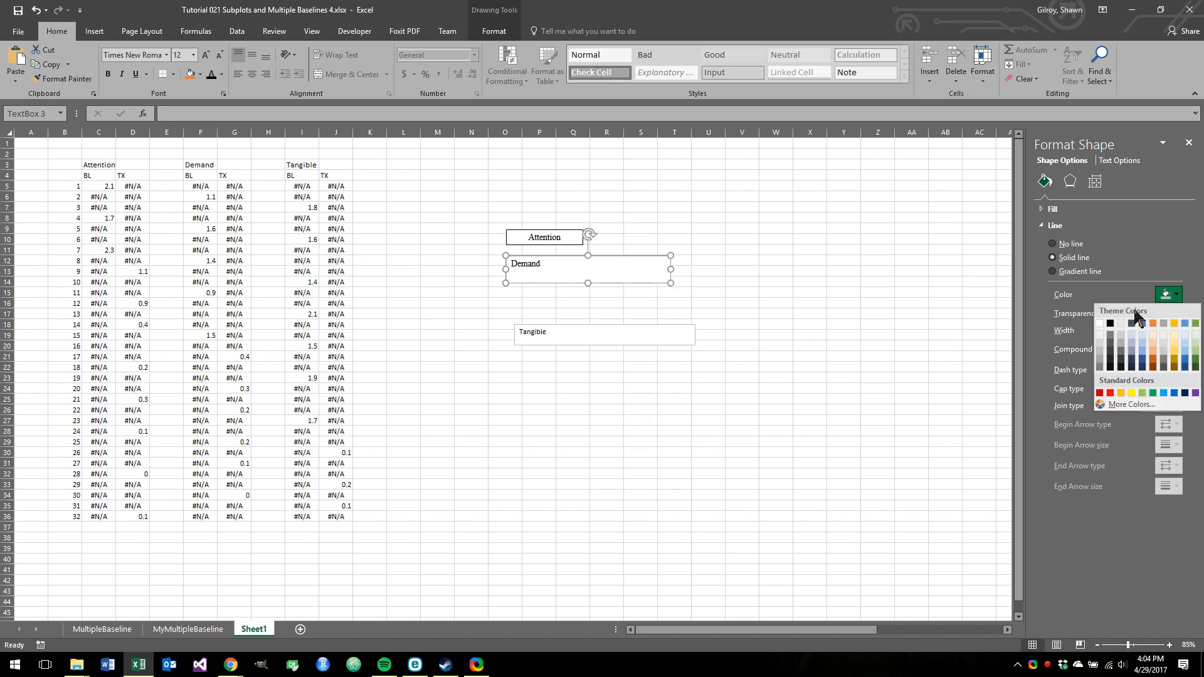
pyautogui.click(1110, 323)
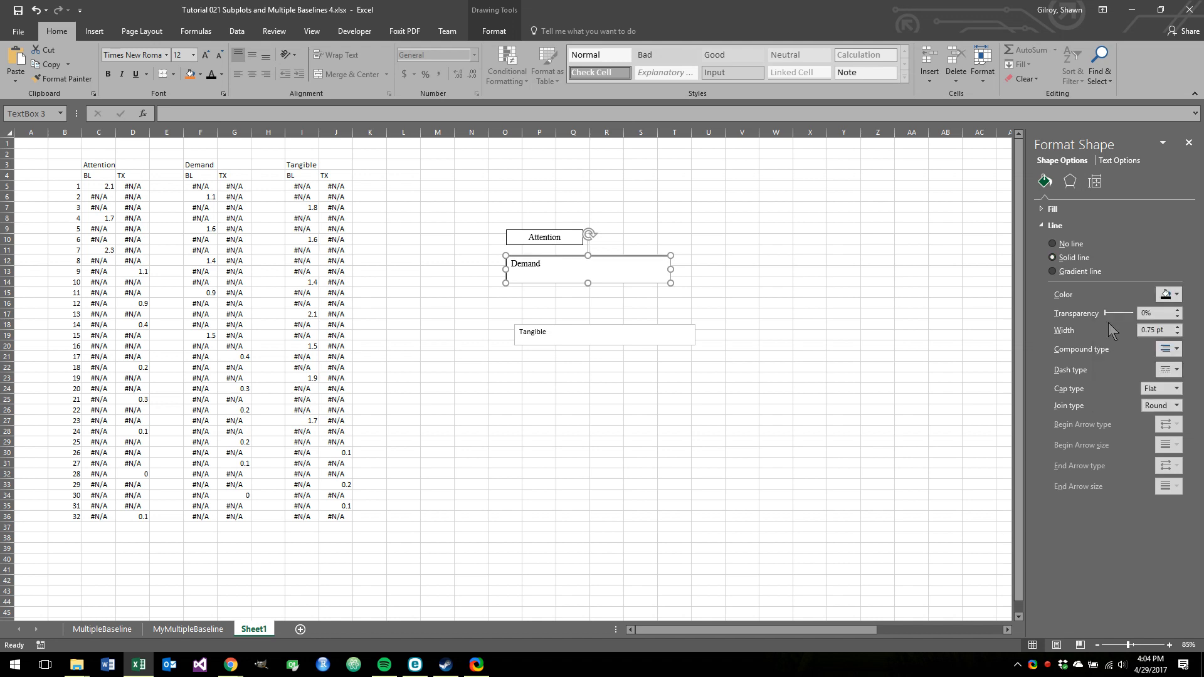
pyautogui.click(255, 74)
# Step: Resize the Demand text box to 0.3" high and 1.5" wide, matching the Attention box
pyautogui.click(496, 35)
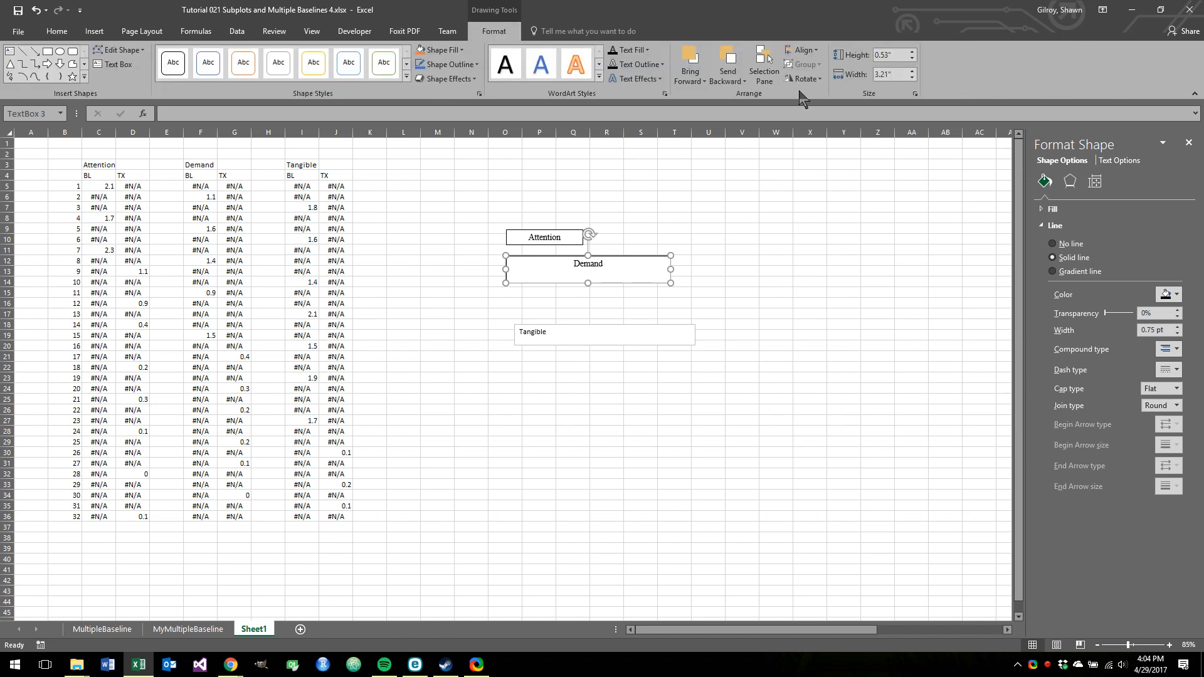
pyautogui.click(891, 55)
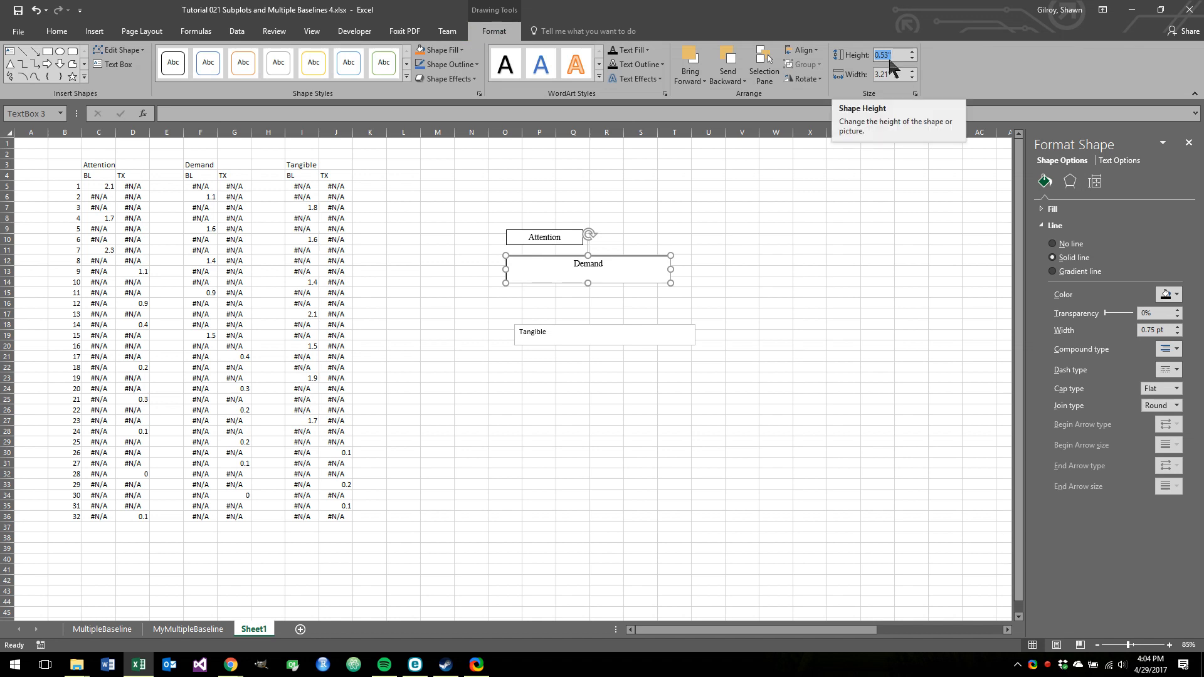
pyautogui.write('0.3')
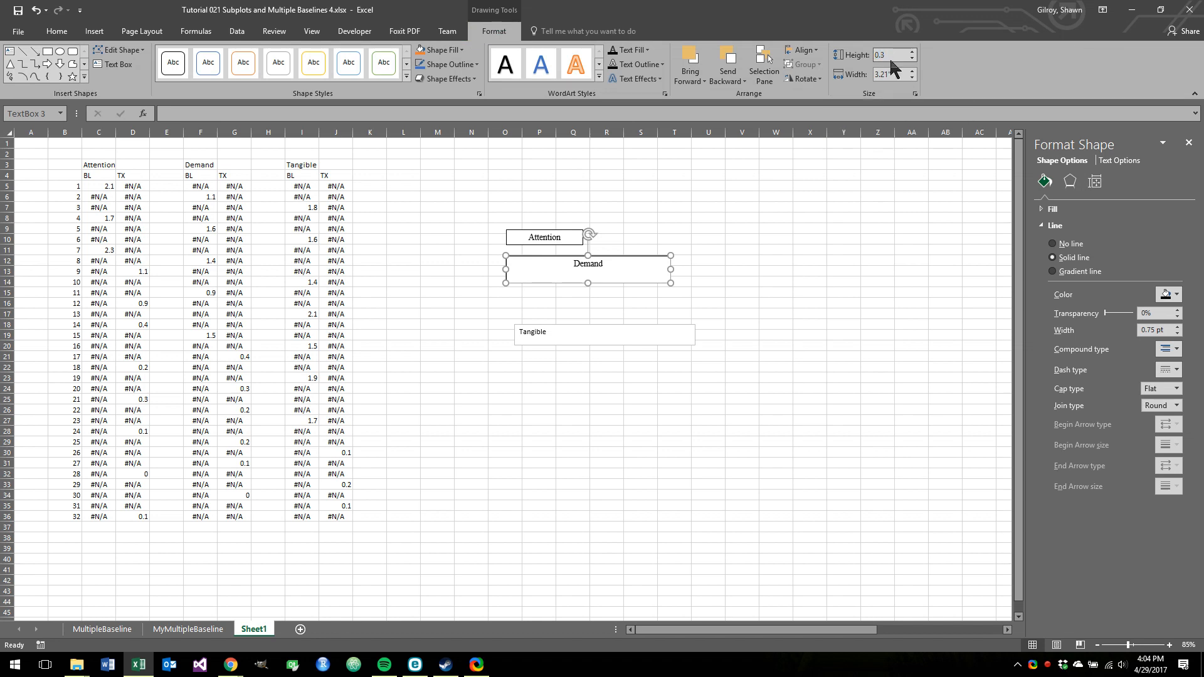
pyautogui.click(894, 74)
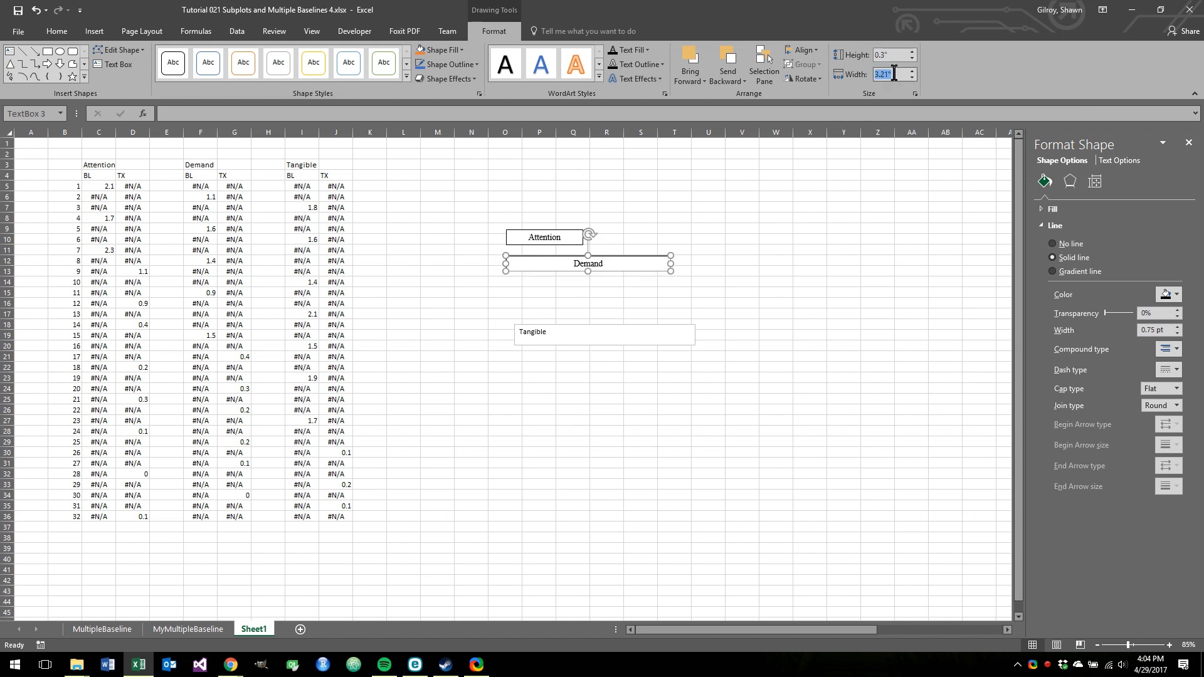
pyautogui.write('1')
pyautogui.click(830, 197)
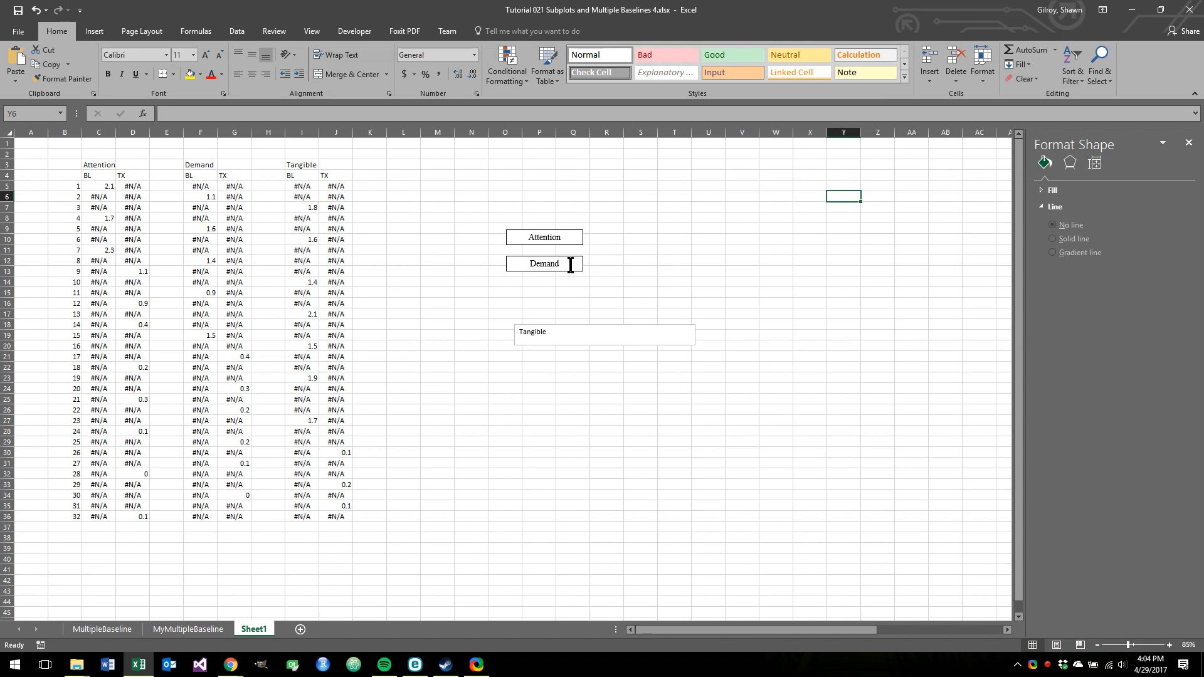
# Step: Set the Tangible text box's font to Times New Roman, size 12
pyautogui.click(584, 316)
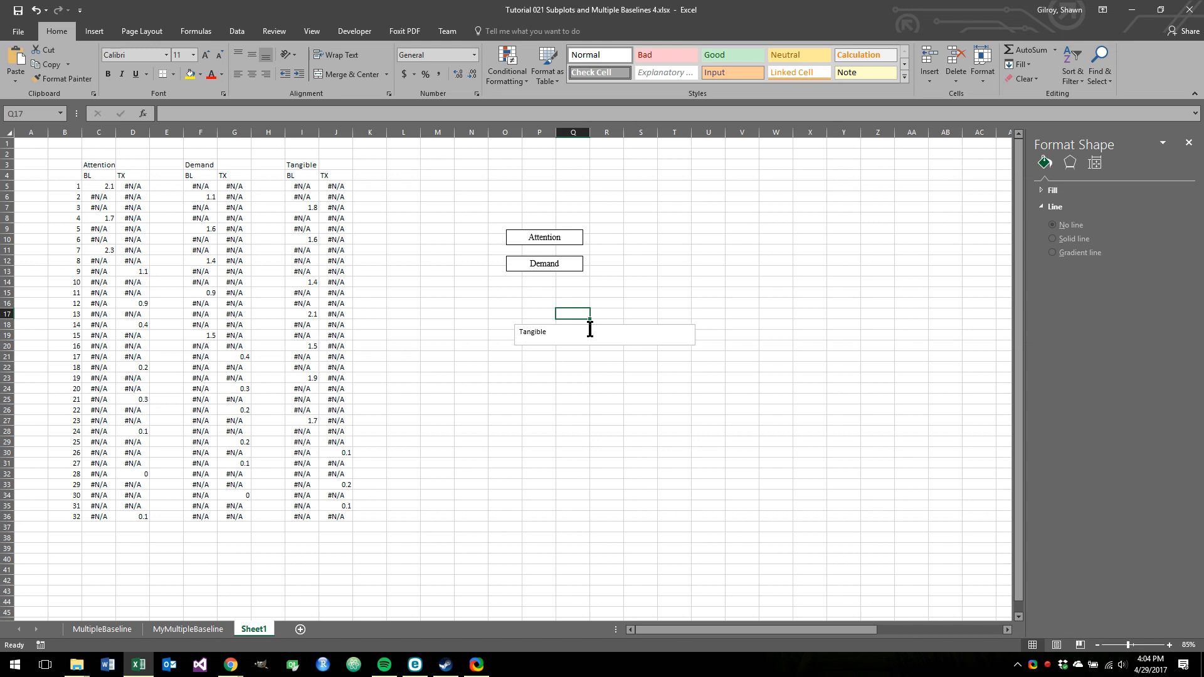
pyautogui.click(586, 324)
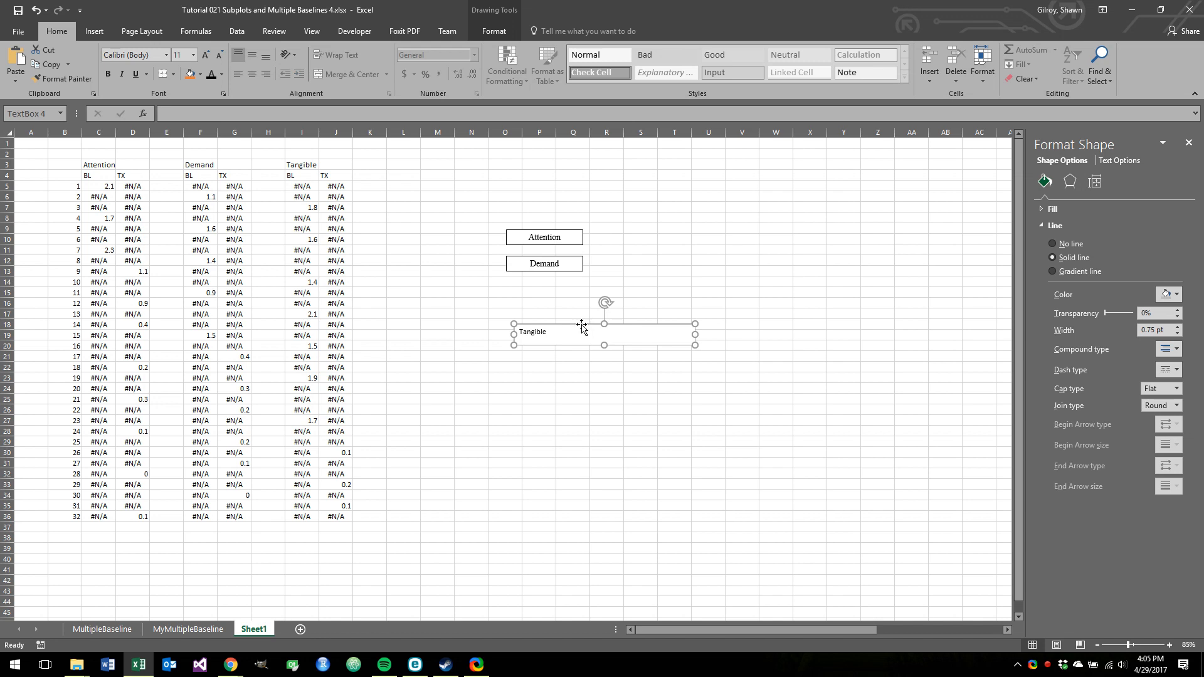
pyautogui.click(166, 55)
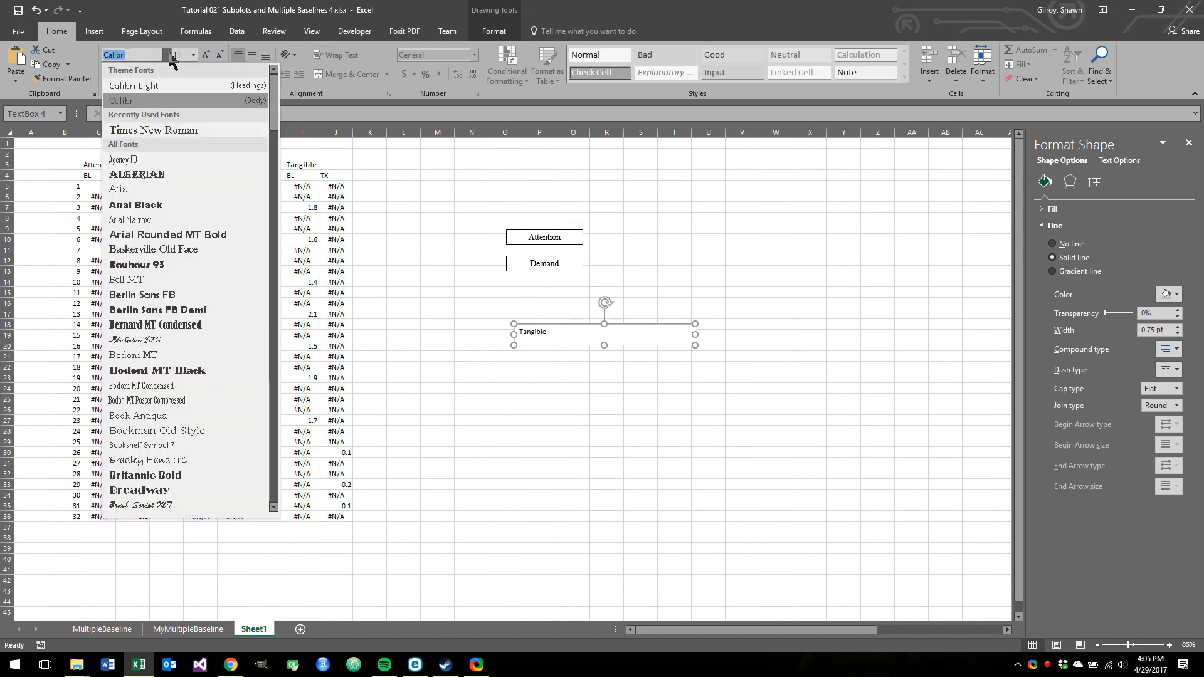
pyautogui.click(166, 130)
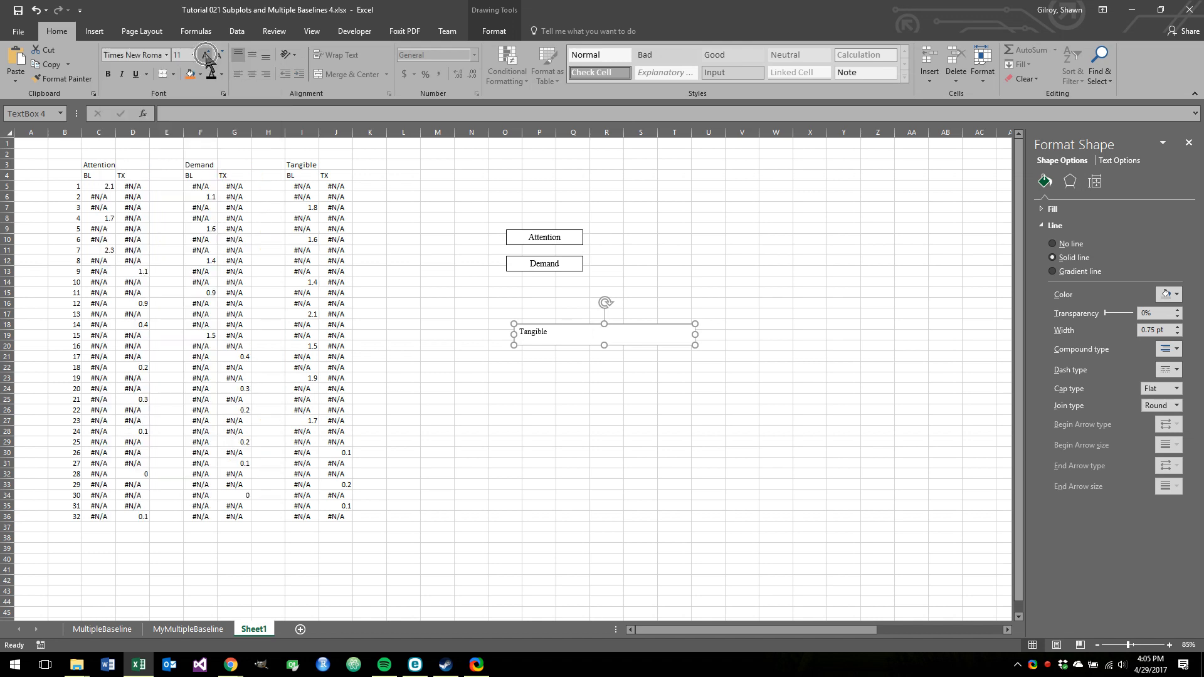
pyautogui.click(206, 56)
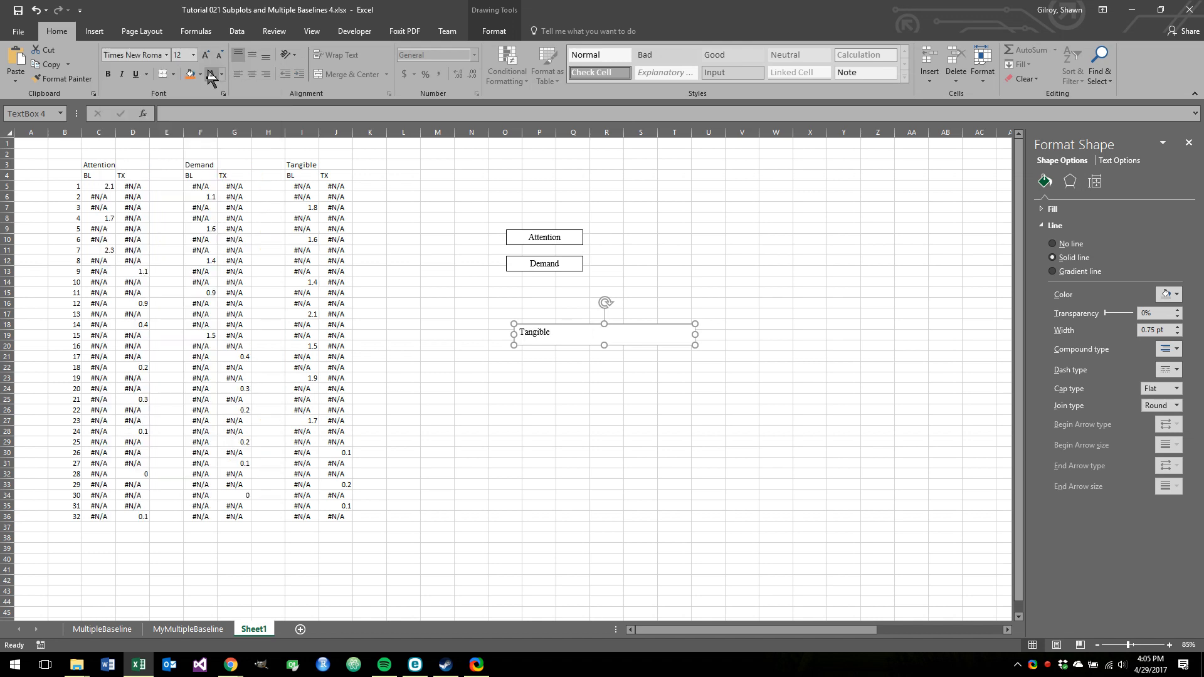
# Step: Center the Tangible text box's text horizontally and make its solid outline black
pyautogui.click(252, 75)
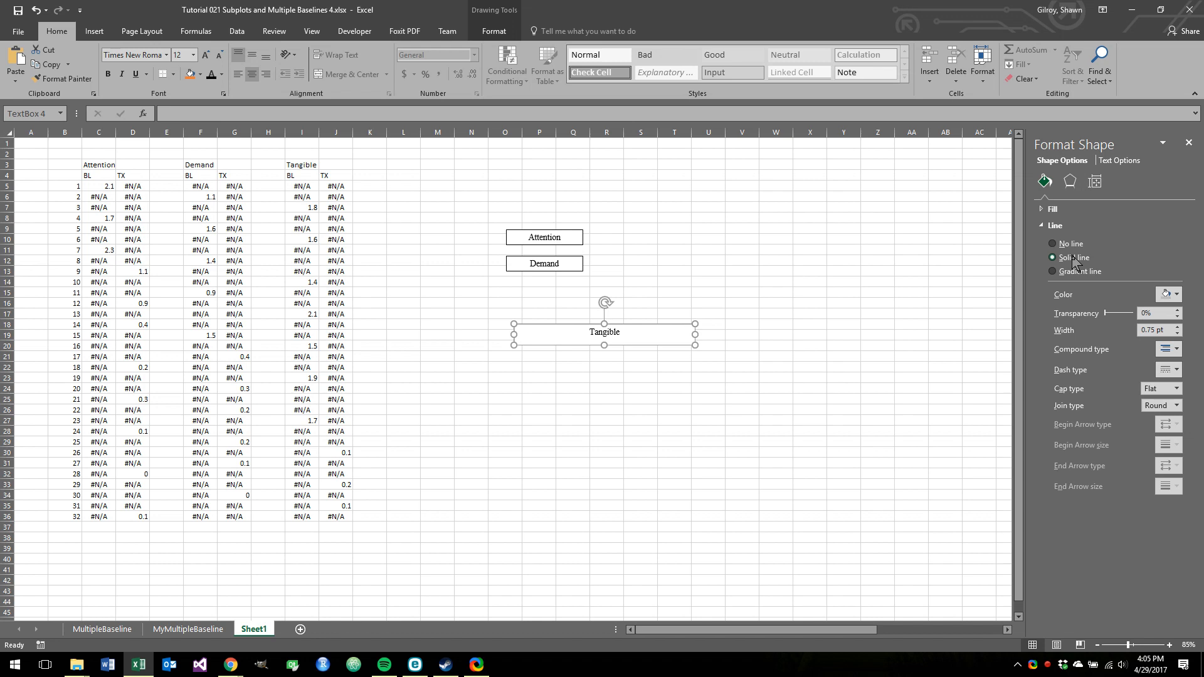
pyautogui.click(1166, 295)
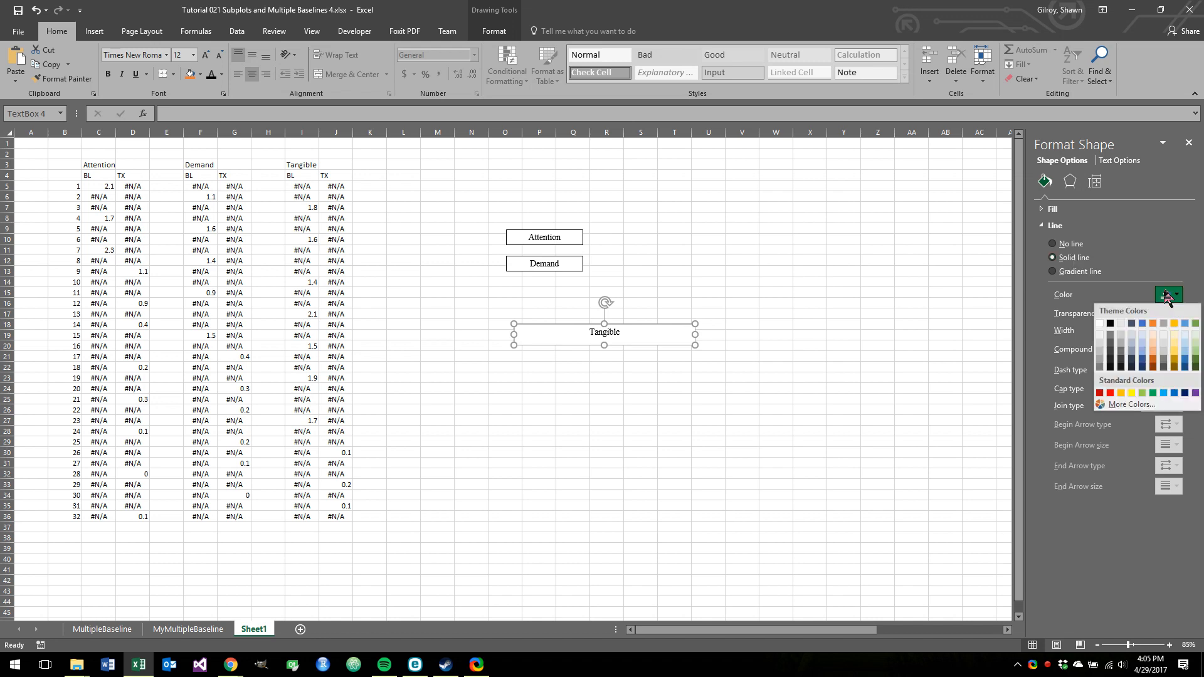
pyautogui.click(1109, 323)
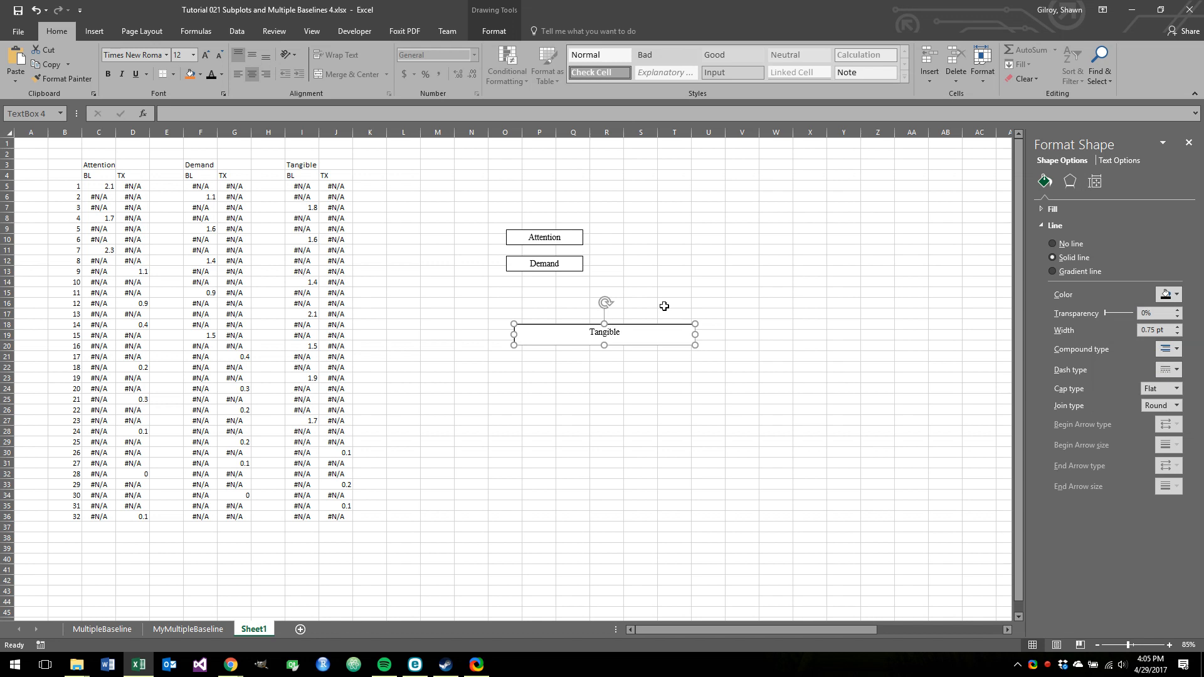
# Step: Resize the Tangible text box to 0.3" high and 1.5" wide, and save the workbook
pyautogui.click(493, 31)
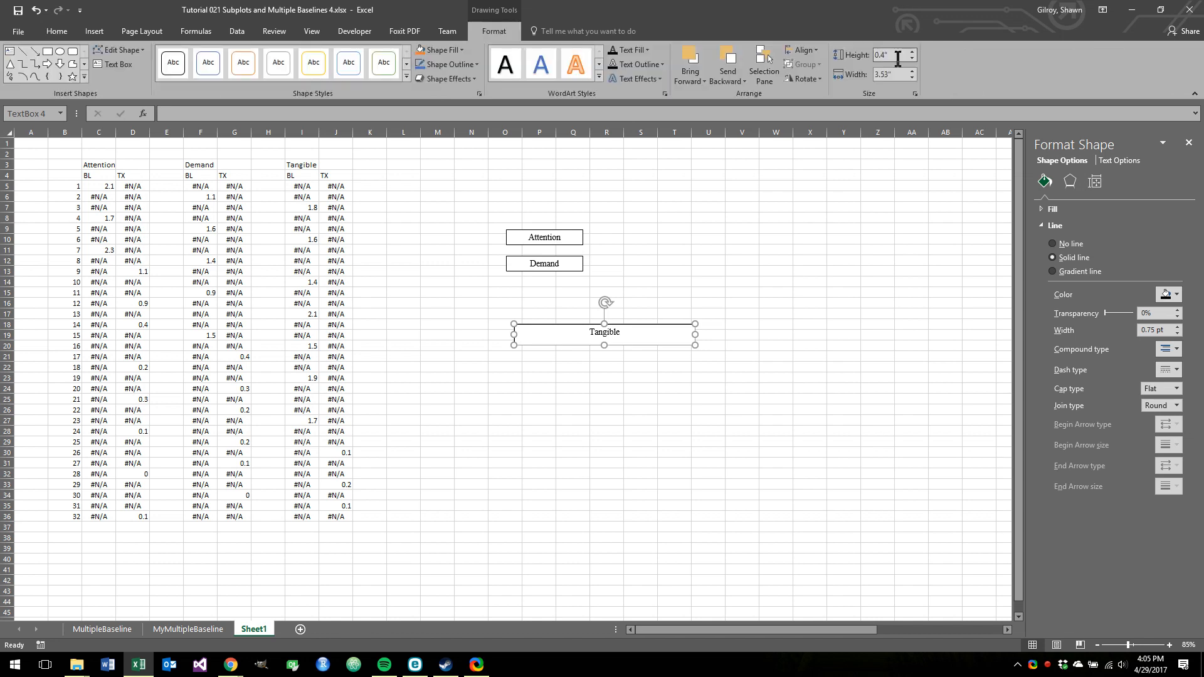
pyautogui.click(897, 59)
pyautogui.write('0.3')
pyautogui.click(897, 74)
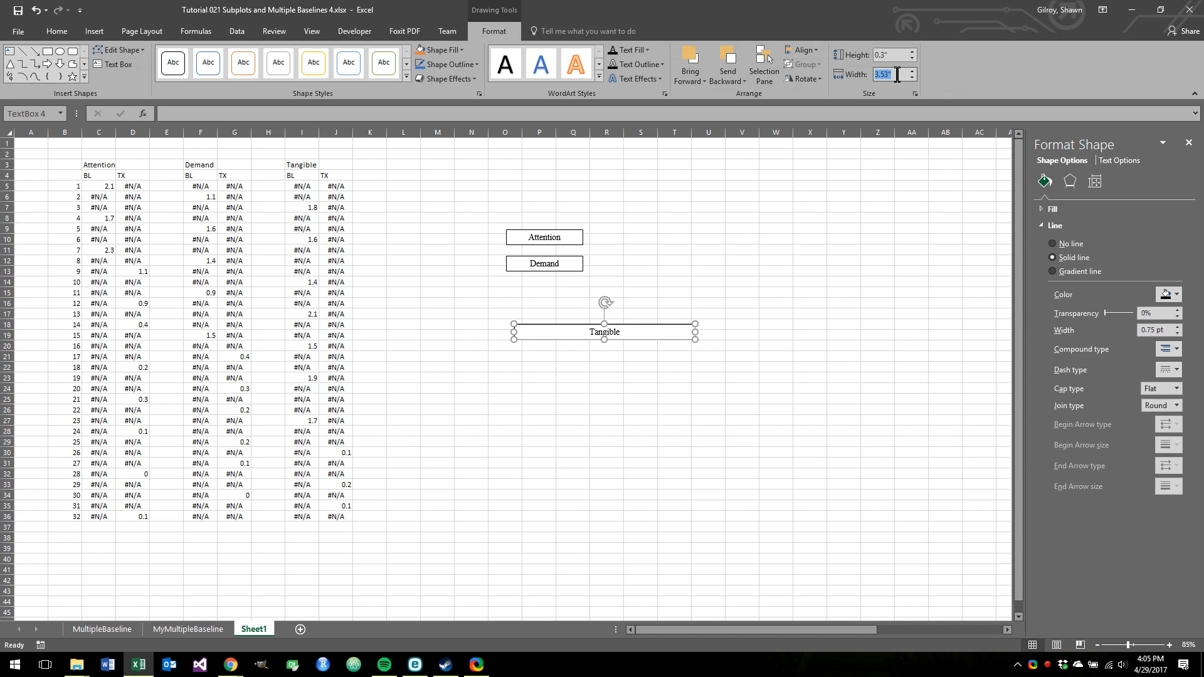
pyautogui.write('1.5')
pyautogui.press('Return')
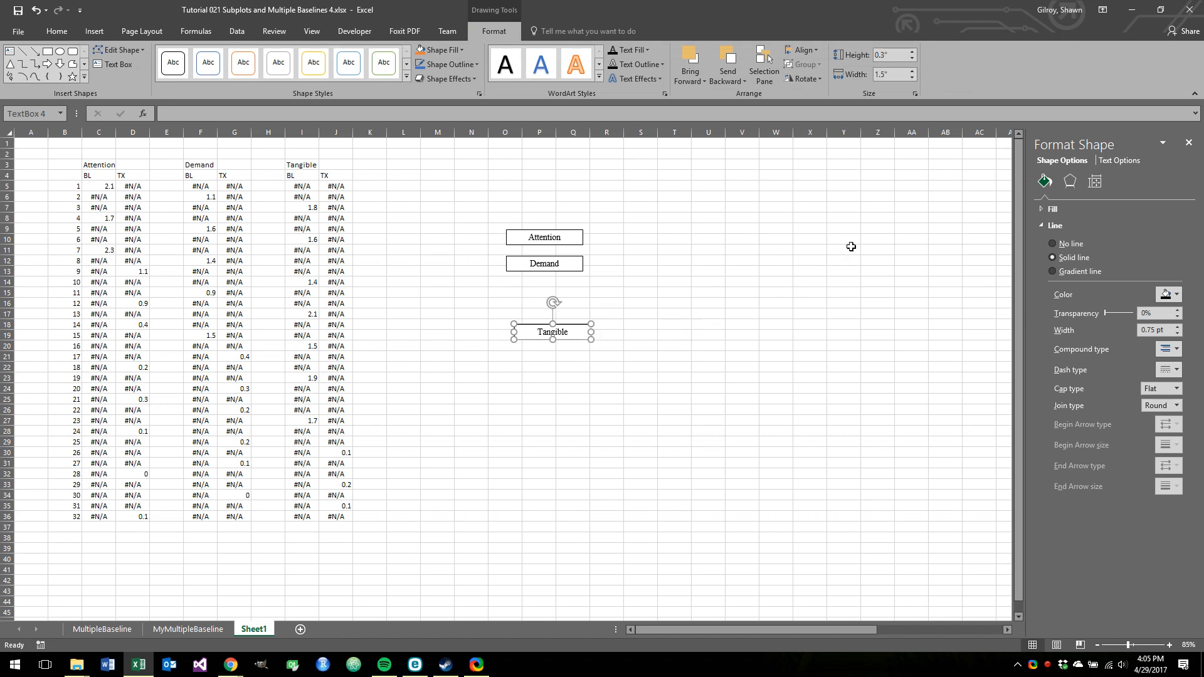
pyautogui.click(851, 247)
pyautogui.hotkey('ctrl', 's')
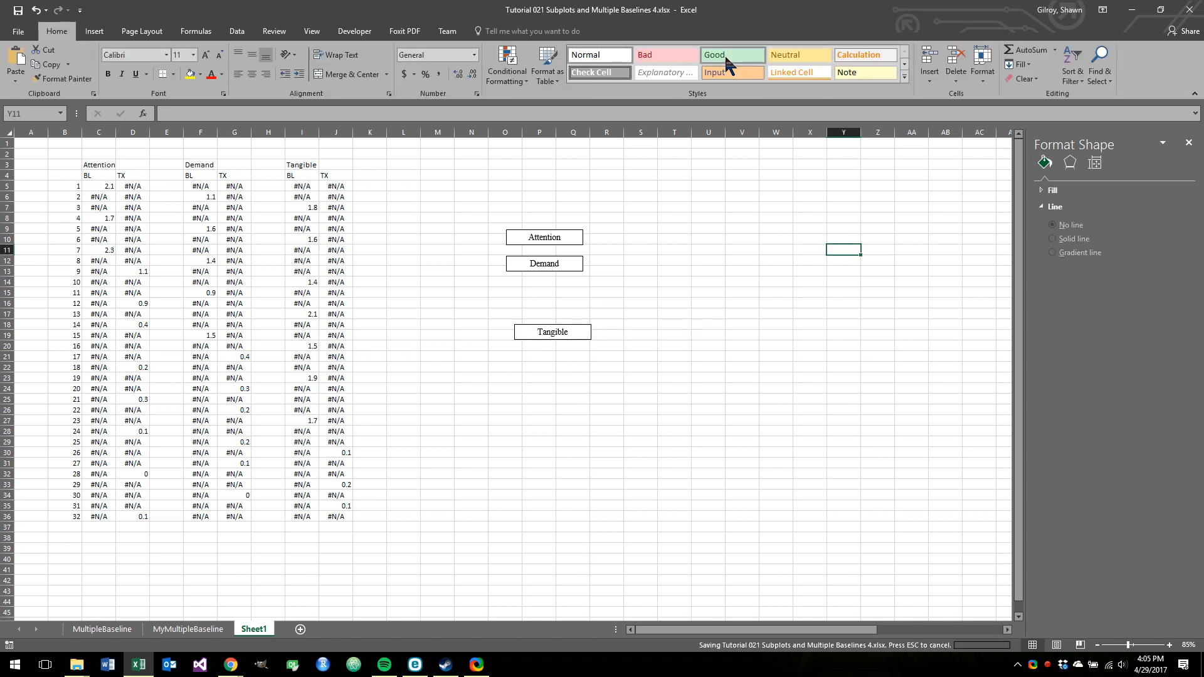
# Step: Cut the Attention text box from Sheet1, paste it into the MyMultipleBaseline chart and place it at the first subplot's upper-right corner
pyautogui.click(536, 235)
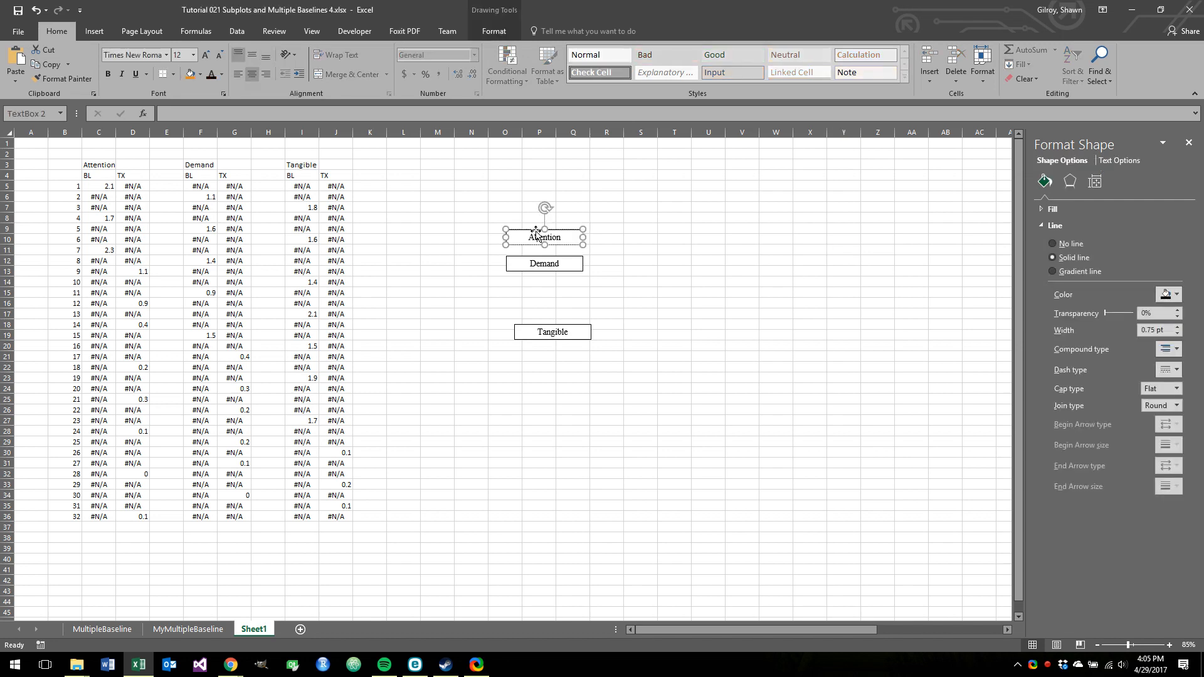
pyautogui.click(535, 230)
pyautogui.click(49, 50)
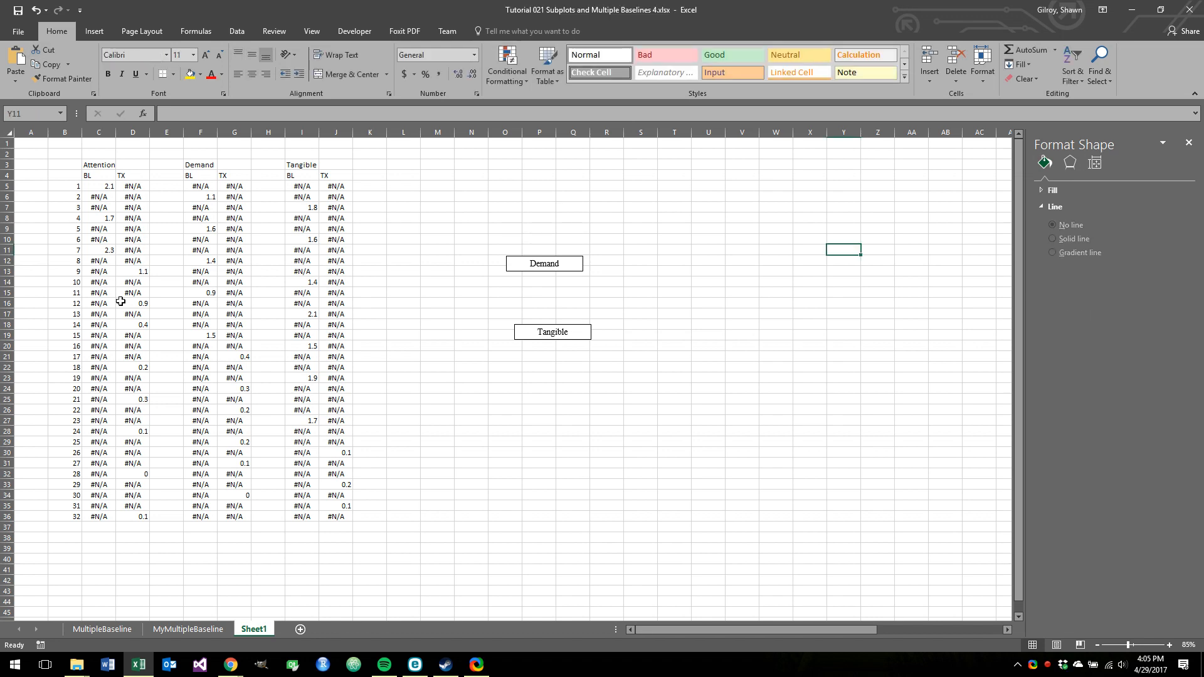
pyautogui.click(194, 629)
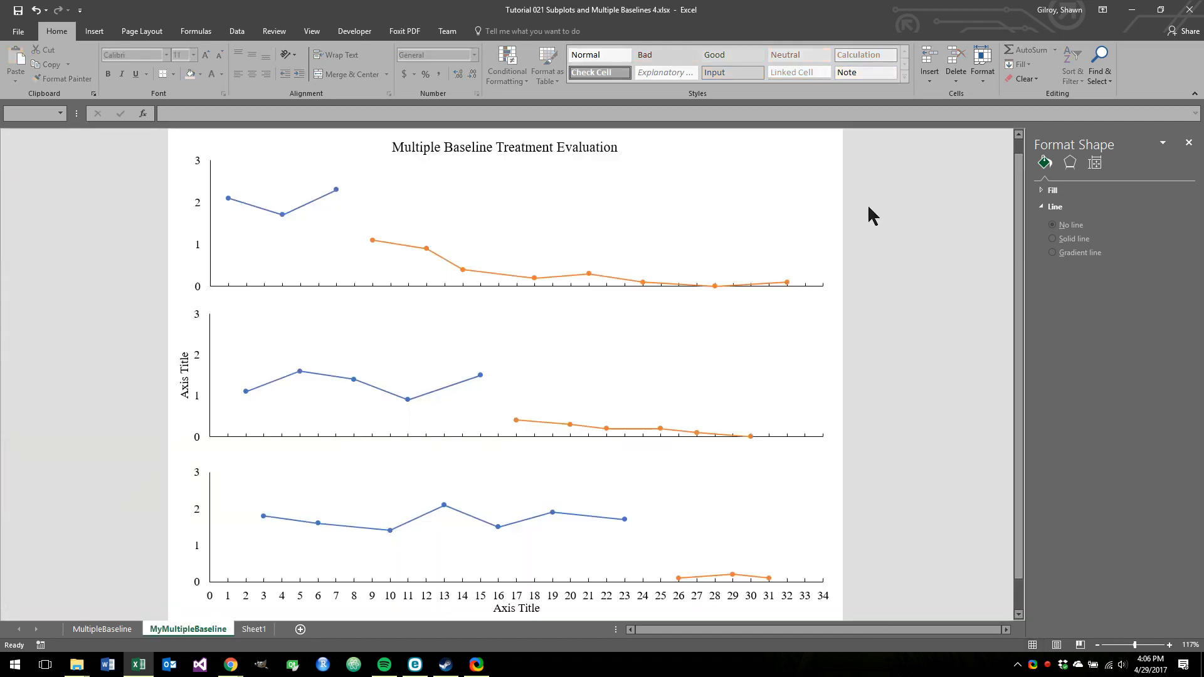
pyautogui.click(839, 184)
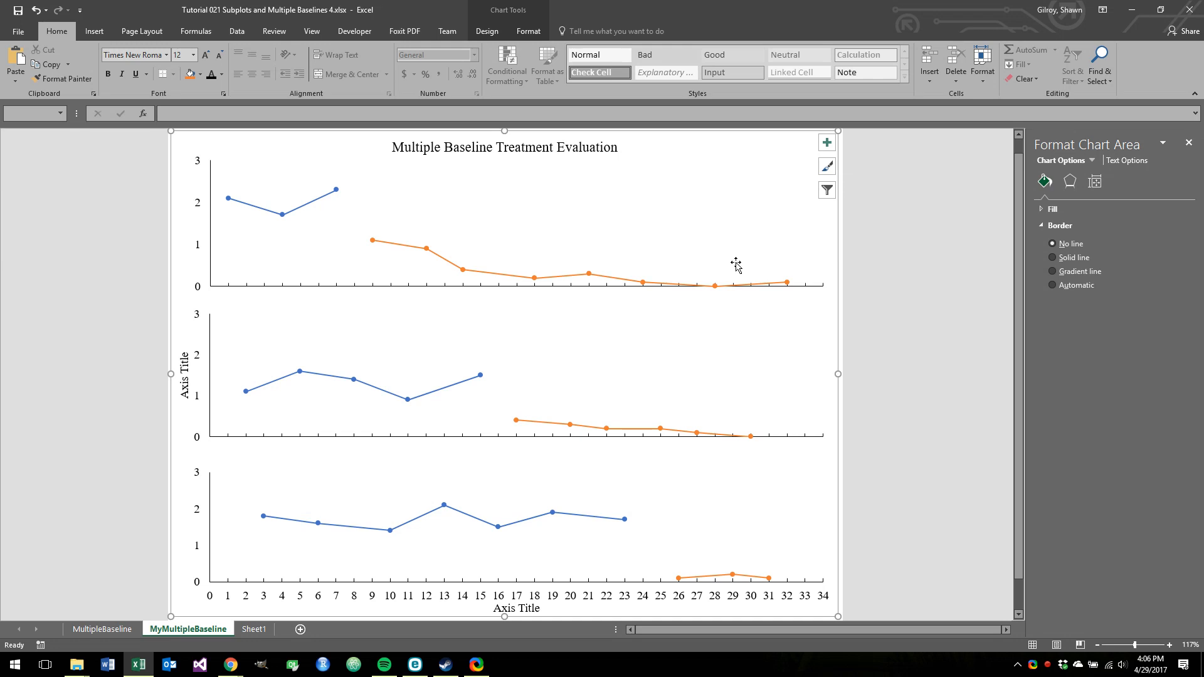
pyautogui.click(24, 58)
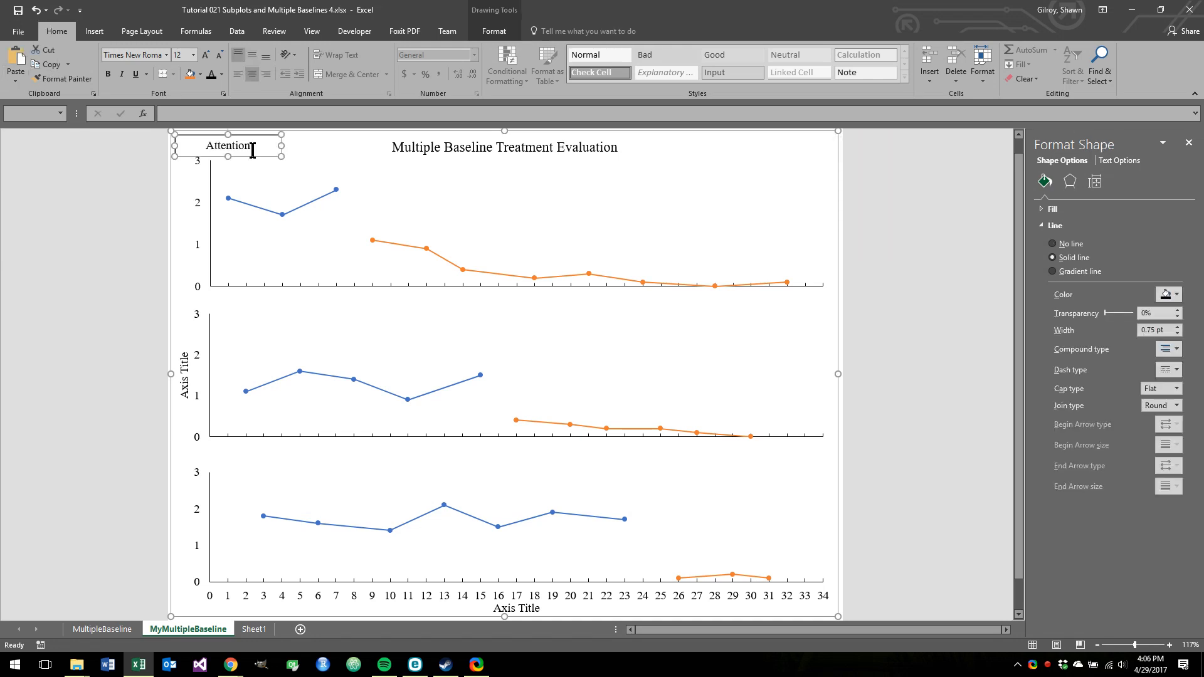
pyautogui.moveTo(253, 151); pyautogui.dragTo(800, 192)
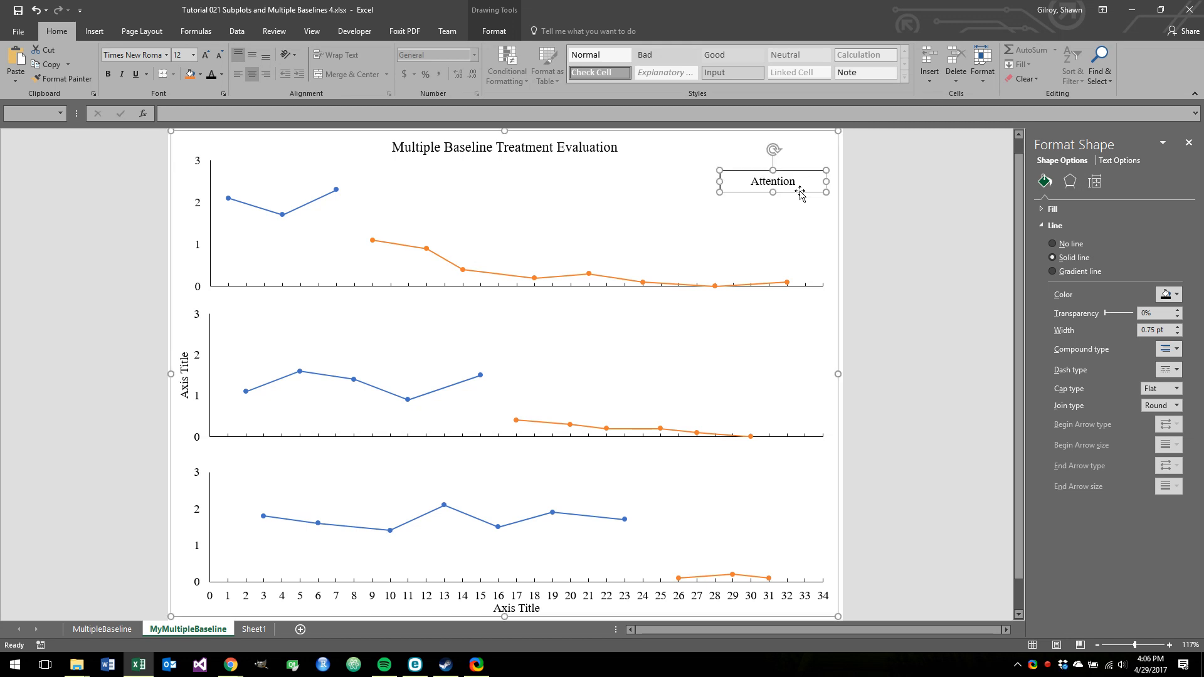
# Step: Move the Demand text box from Sheet1 into the MyMultipleBaseline chart, at the second subplot's upper-right corner beneath the Attention label, and save the workbook
pyautogui.hotkey('ctrl', 'pagedown')
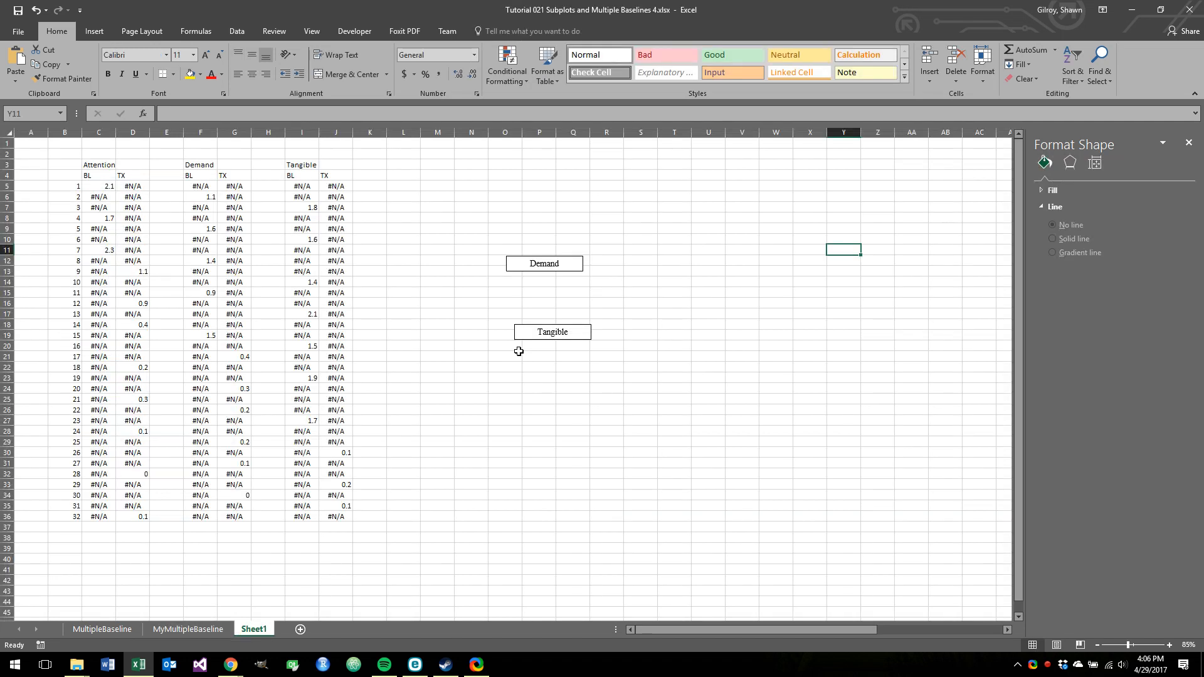
pyautogui.click(528, 270)
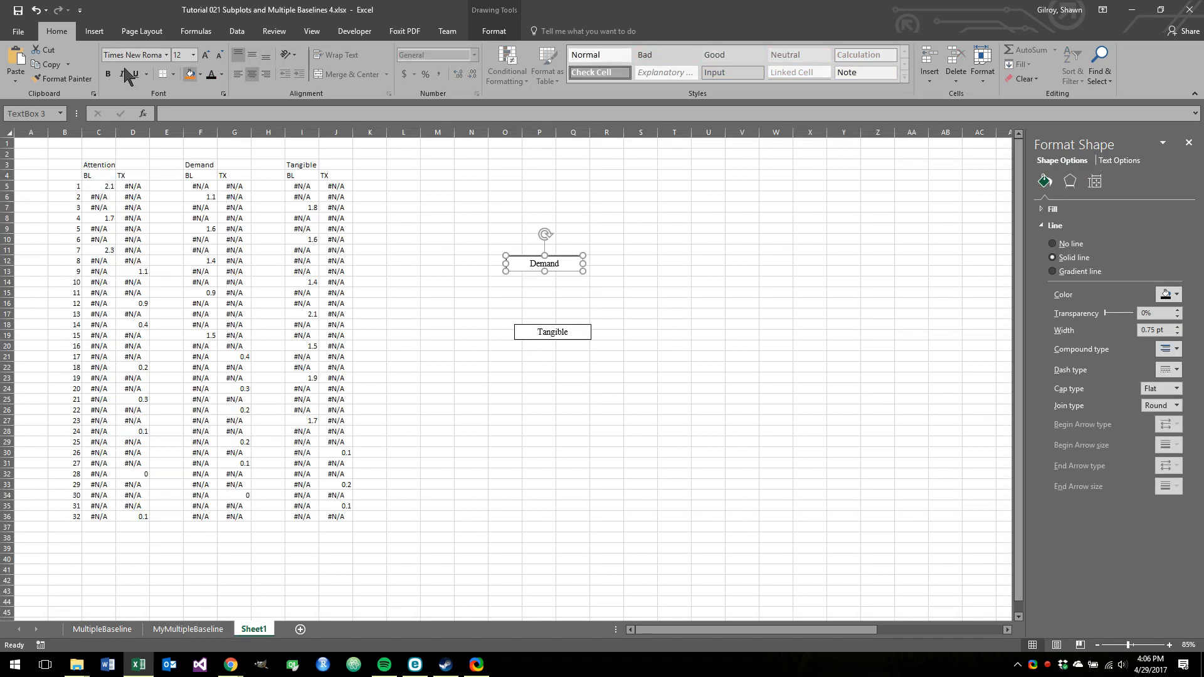
pyautogui.press('Delete')
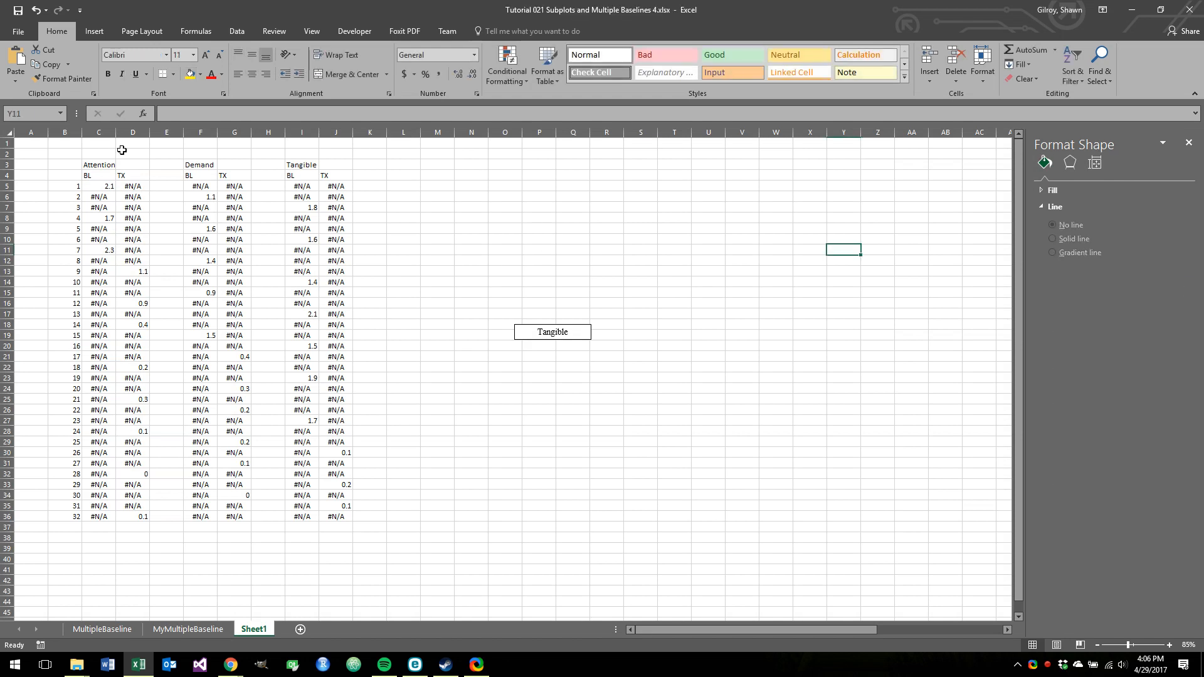
pyautogui.click(188, 629)
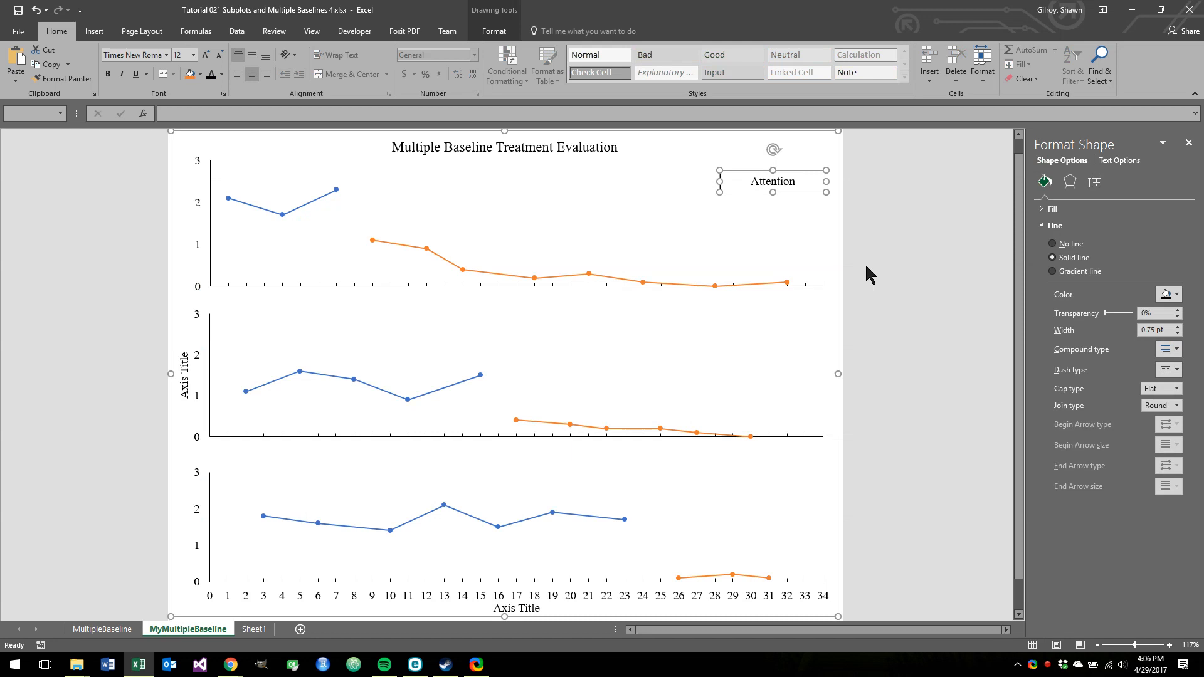
pyautogui.click(840, 249)
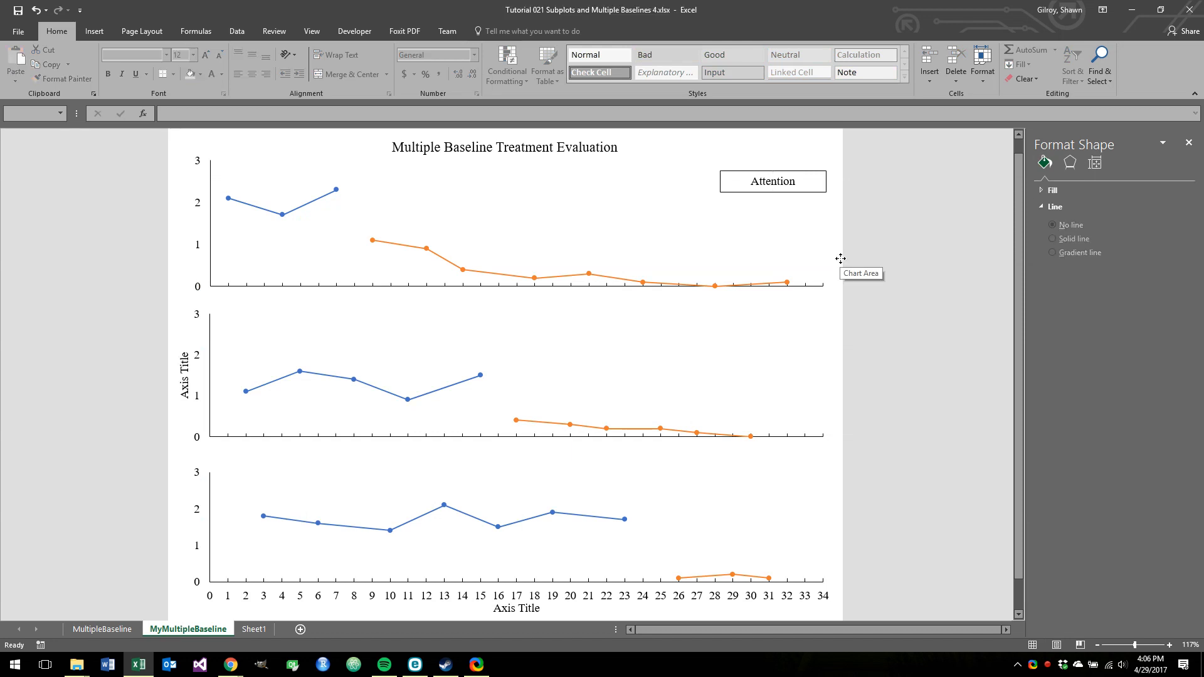
pyautogui.click(840, 258)
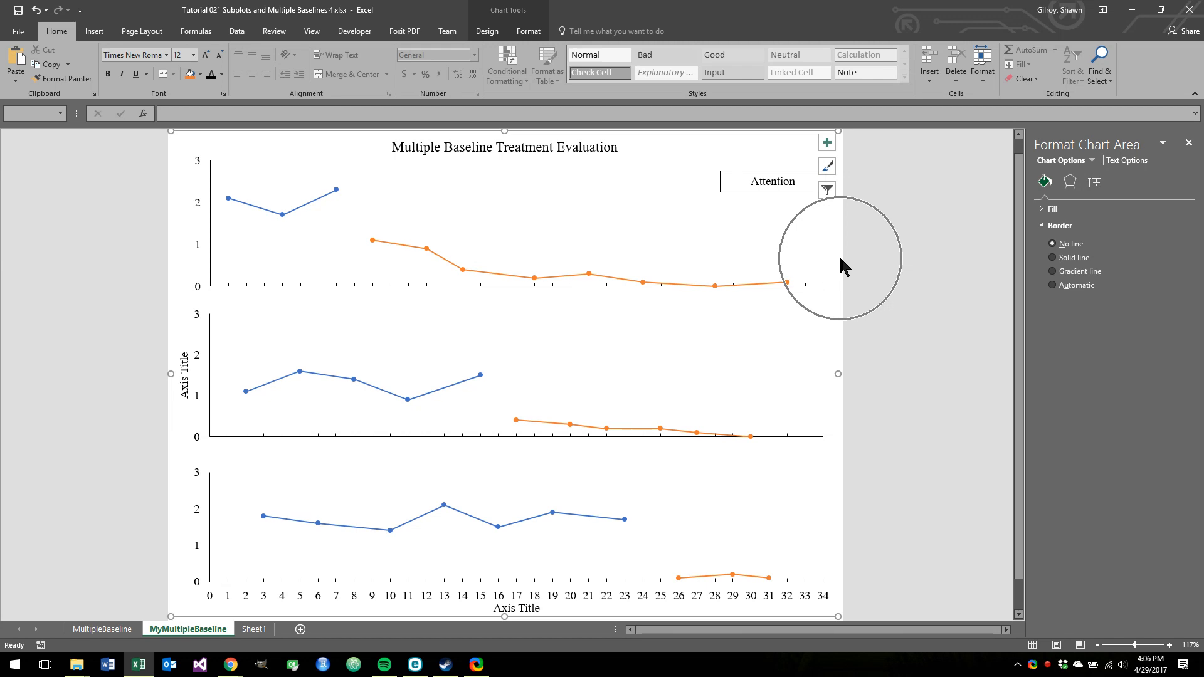
pyautogui.press('ctrl')
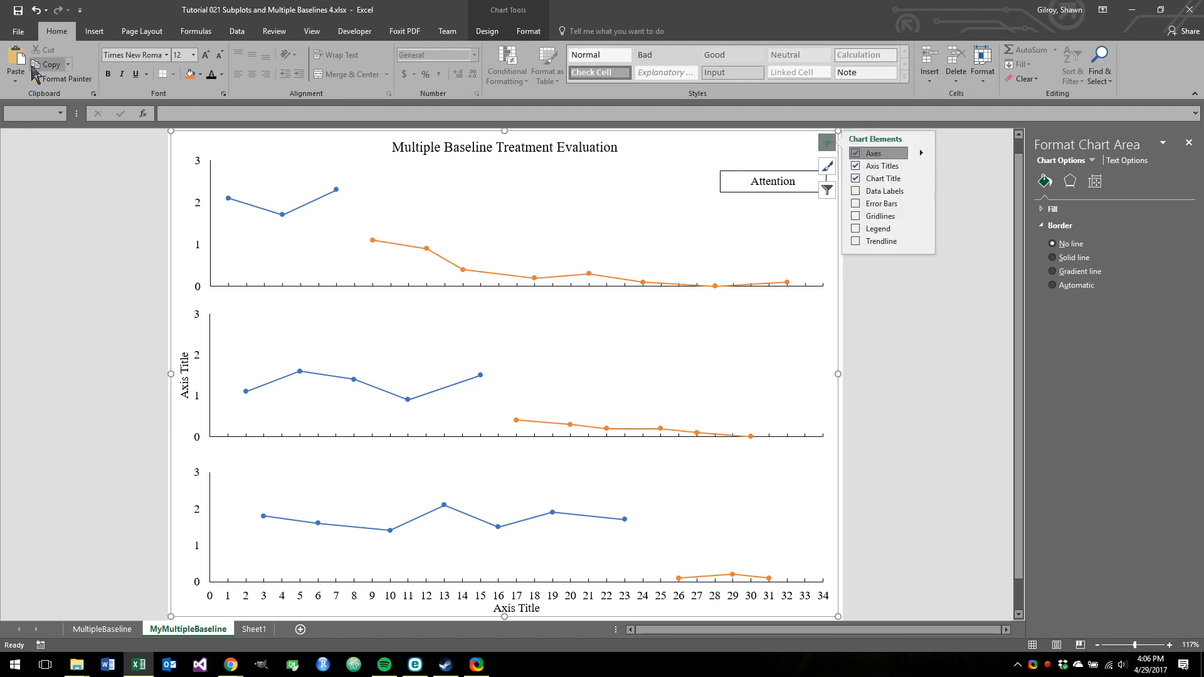
pyautogui.hotkey('ctrl', 'v')
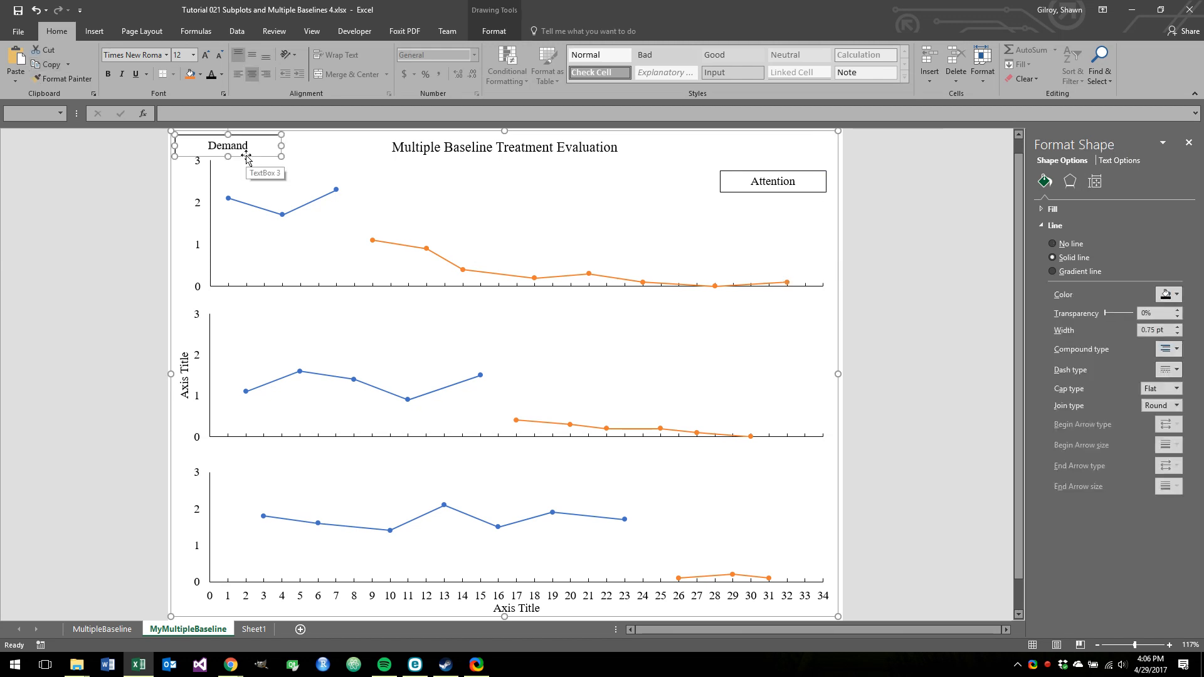
pyautogui.moveTo(247, 157); pyautogui.dragTo(787, 330)
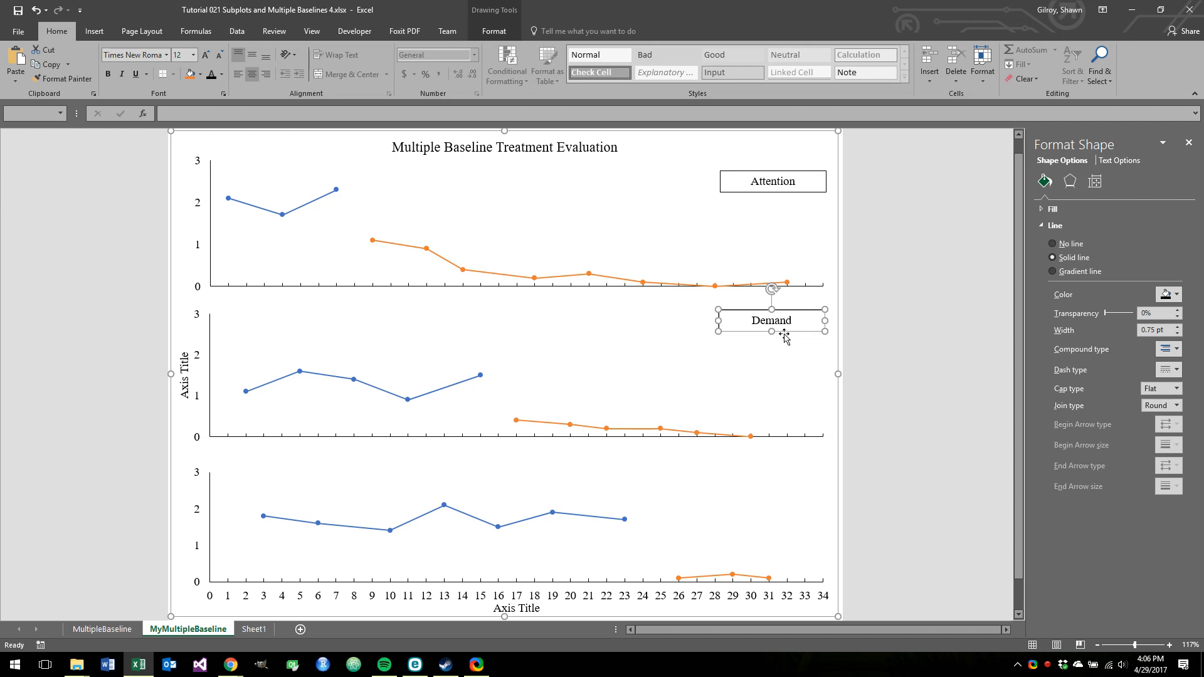
pyautogui.hotkey('ctrl', 's')
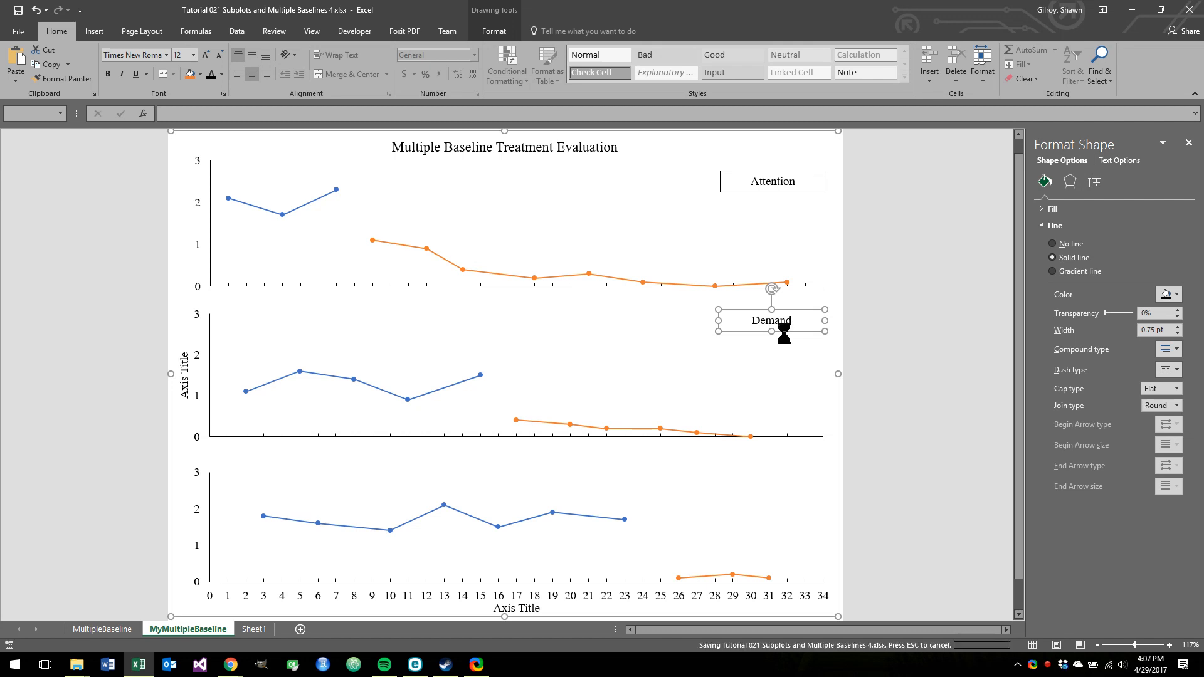
# Step: Move the Tangible text box from Sheet1 into the MyMultipleBaseline chart, at the third subplot's upper-right corner beneath the Demand label
pyautogui.click(261, 630)
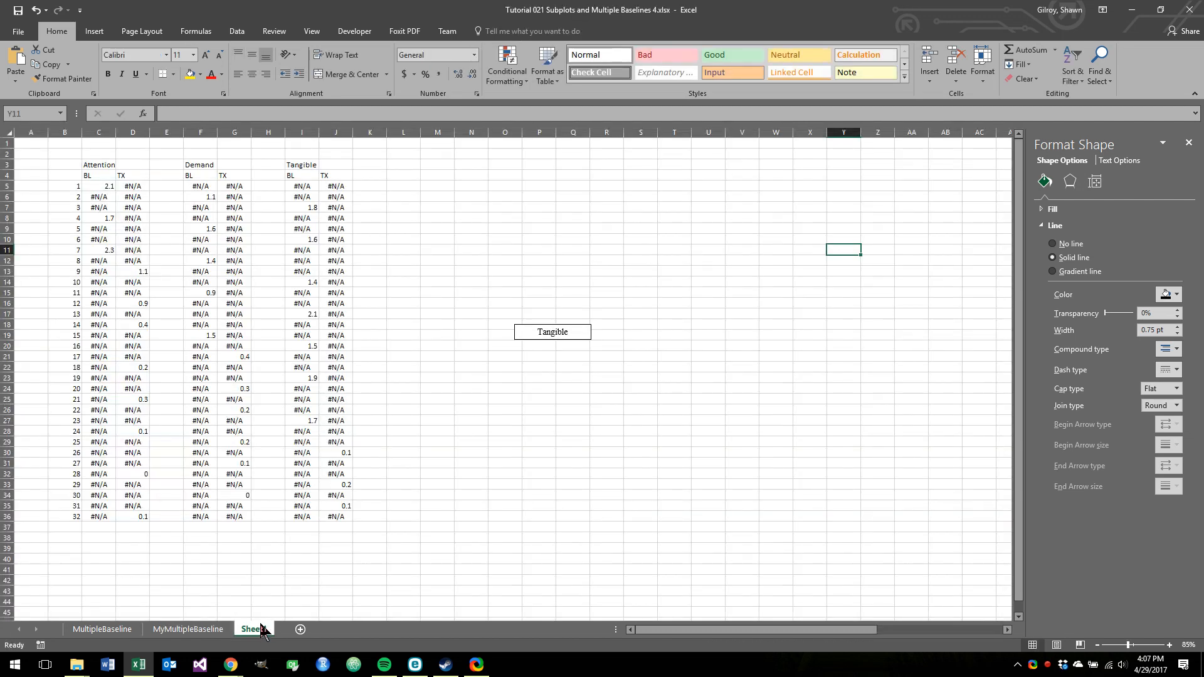
pyautogui.click(539, 327)
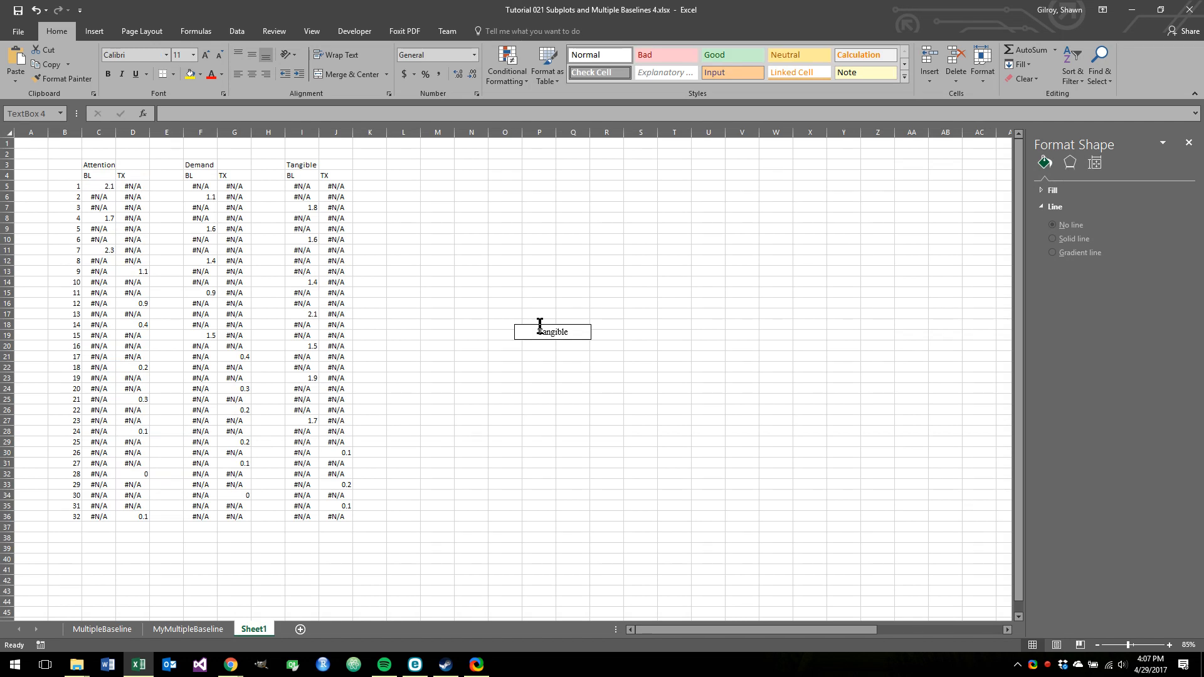
pyautogui.click(534, 325)
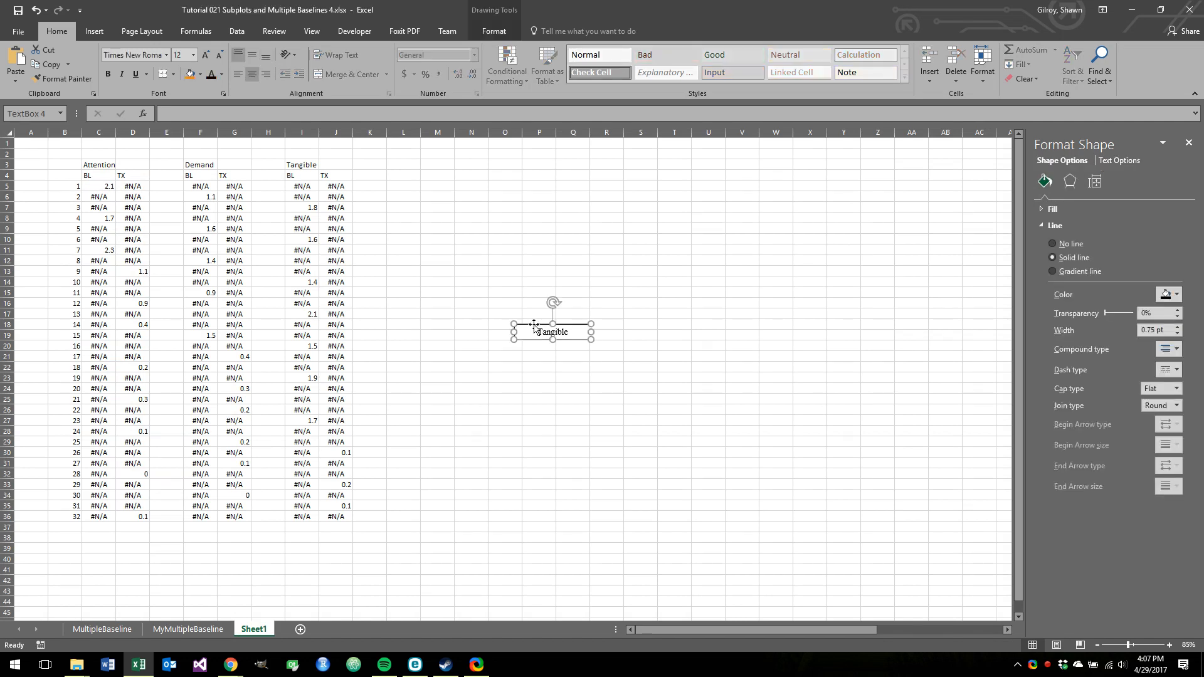
pyautogui.click(50, 51)
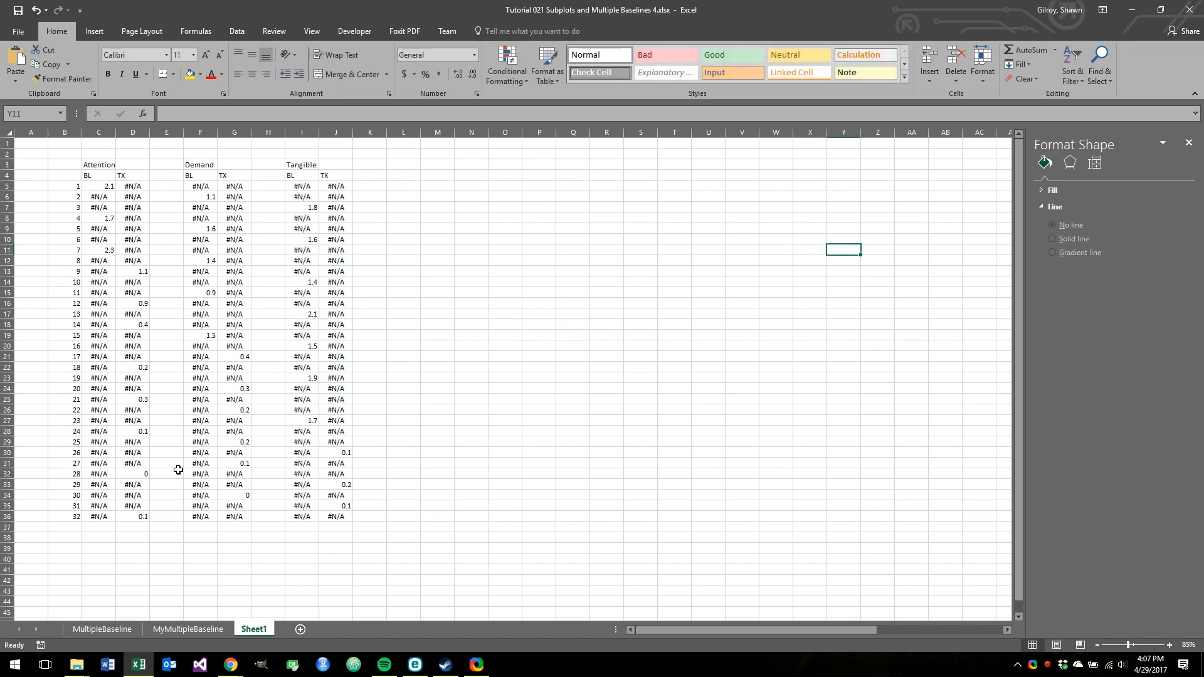
pyautogui.hotkey('ctrl', 'pageup')
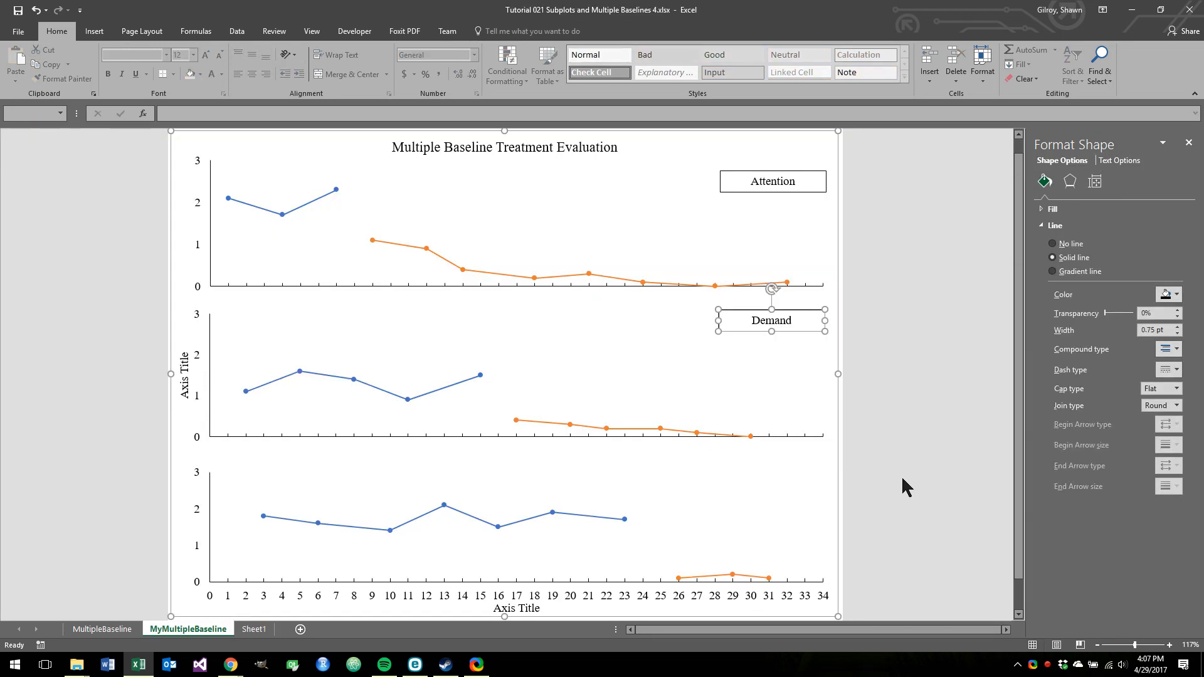
pyautogui.click(902, 480)
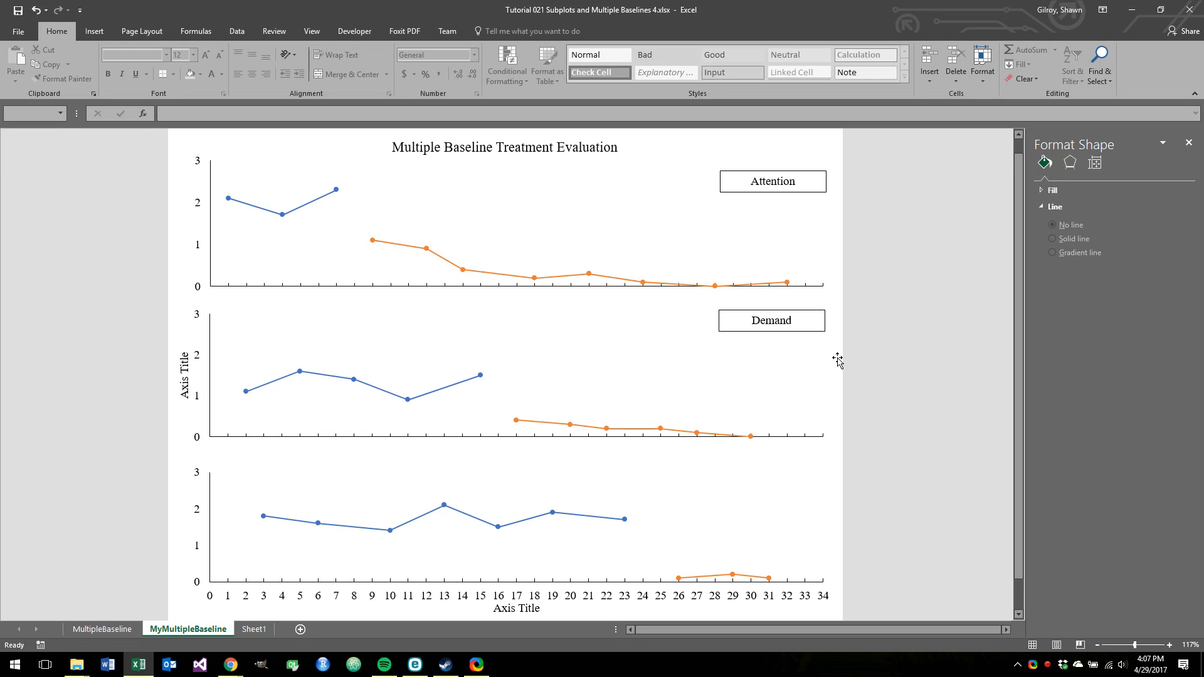
pyautogui.click(838, 361)
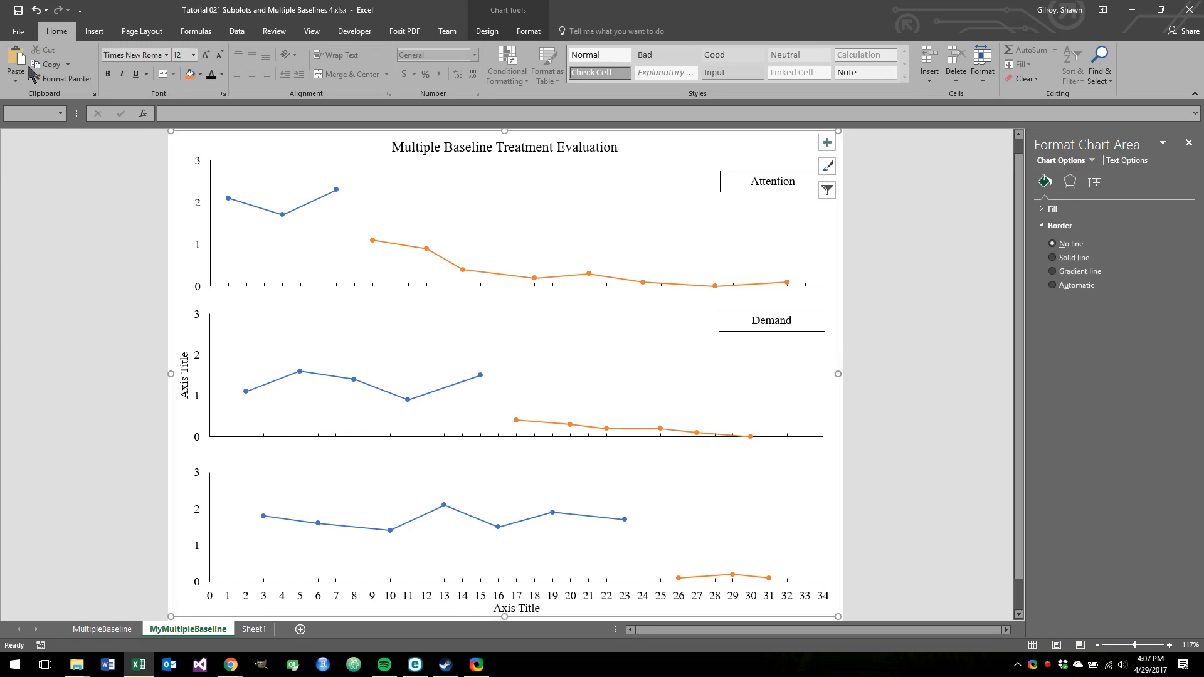
pyautogui.click(28, 67)
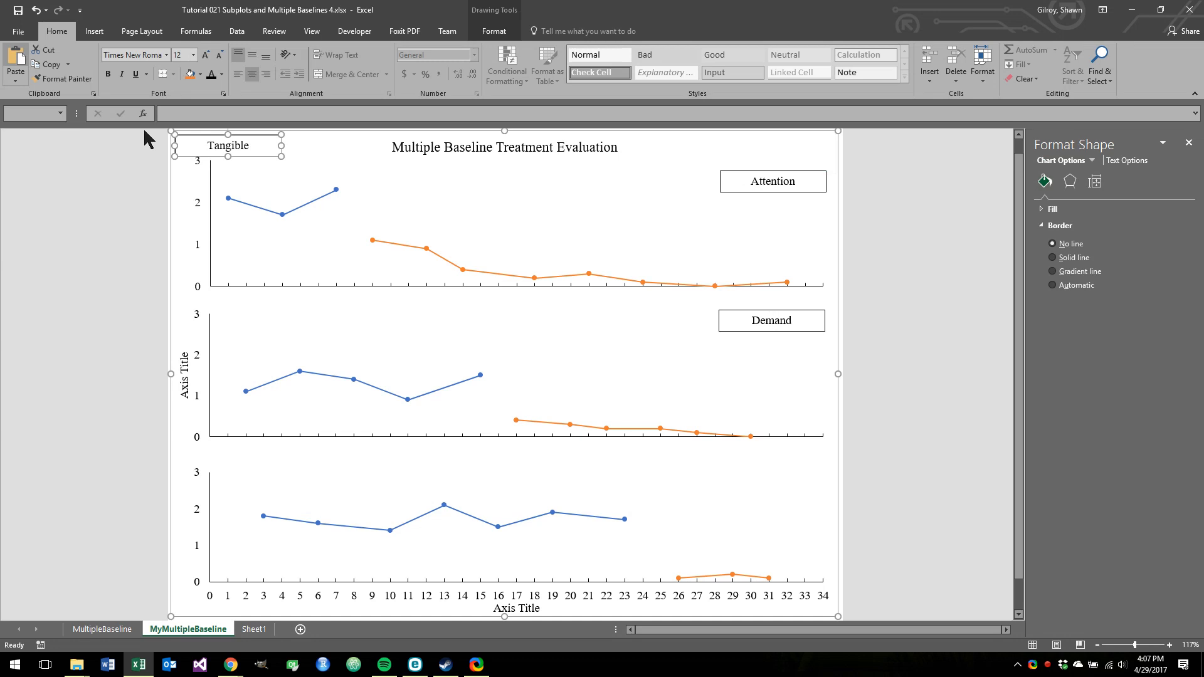
pyautogui.moveTo(241, 156); pyautogui.dragTo(752, 473)
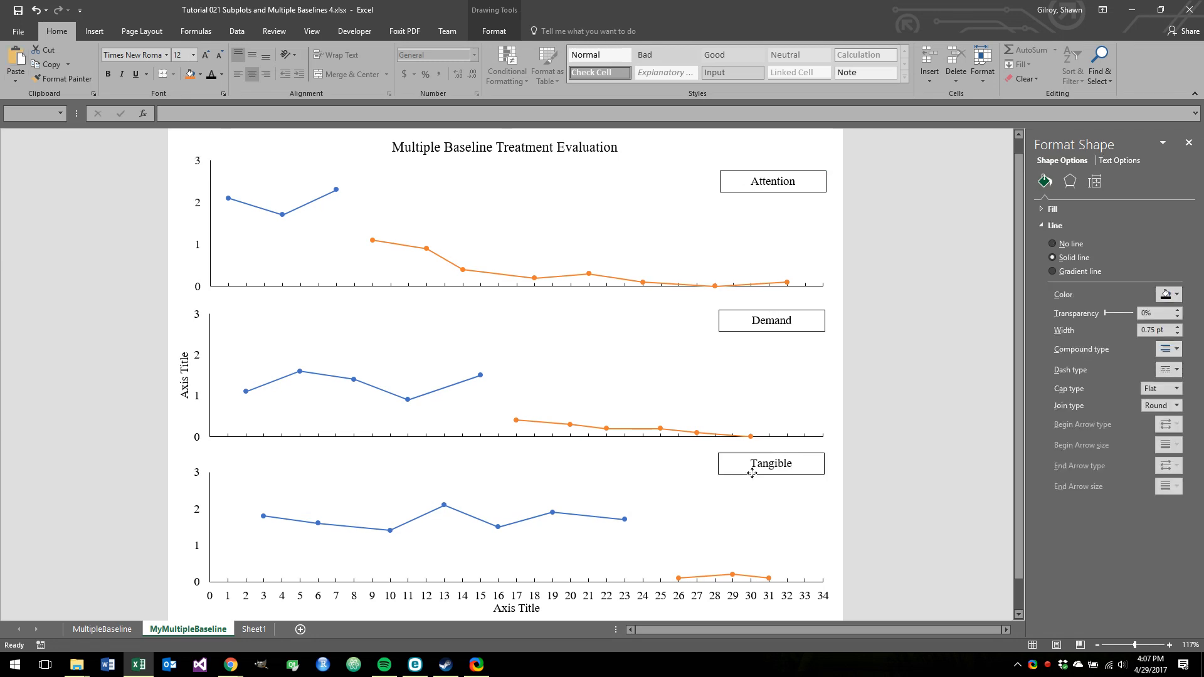
pyautogui.click(904, 481)
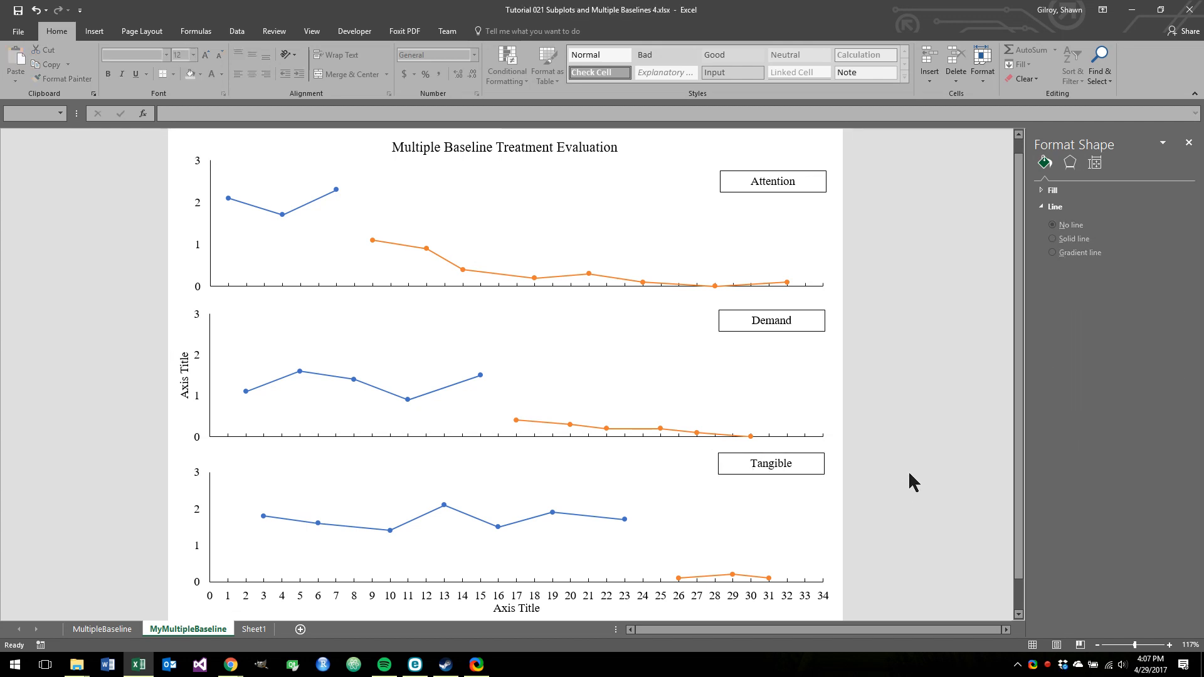
# Step: Nudge the Tangible label slightly downward within the chart, then deselect it
pyautogui.click(798, 458)
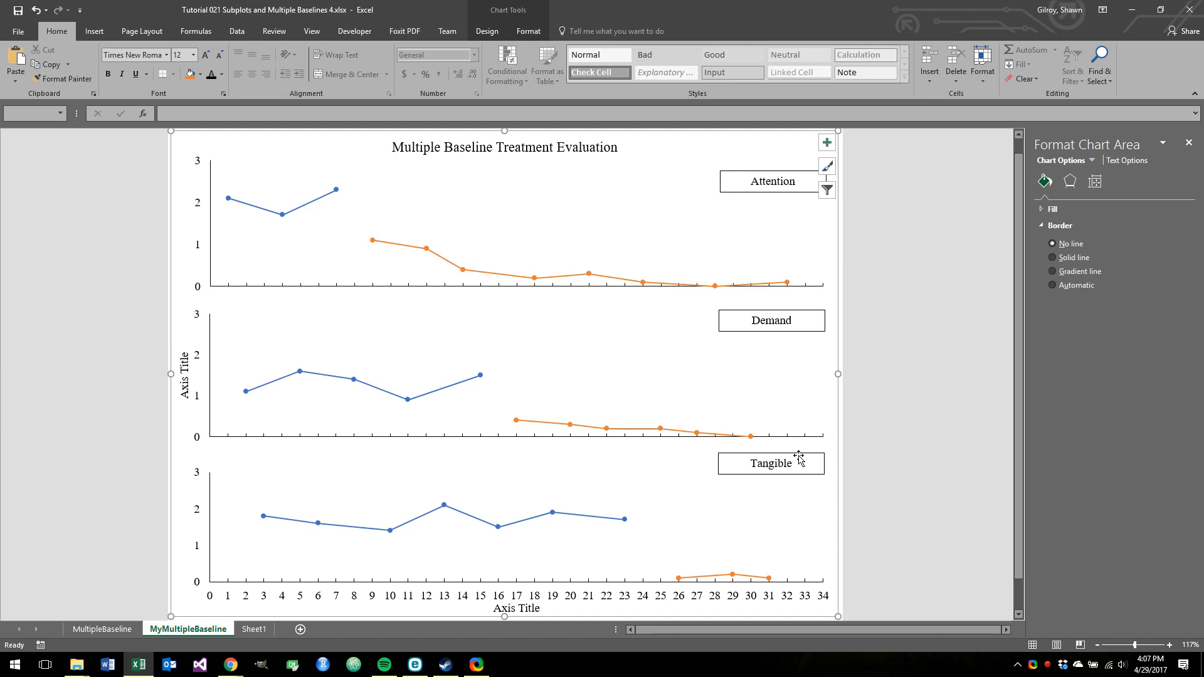
pyautogui.click(798, 457)
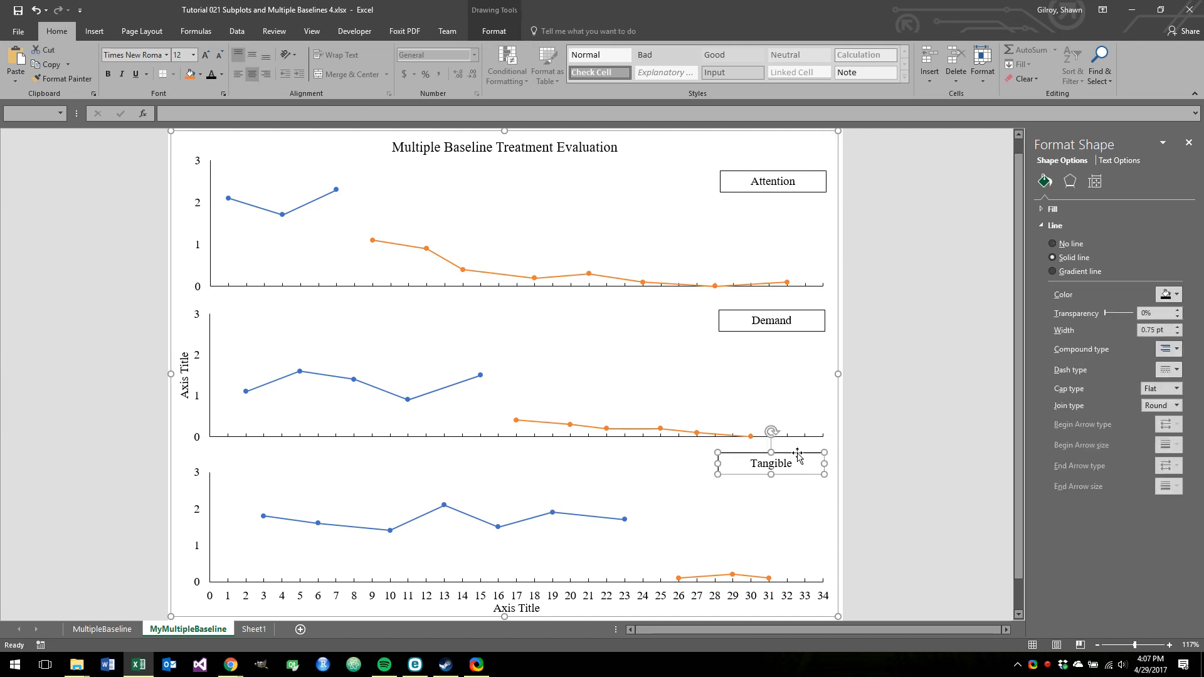
pyautogui.moveTo(797, 456); pyautogui.dragTo(798, 457)
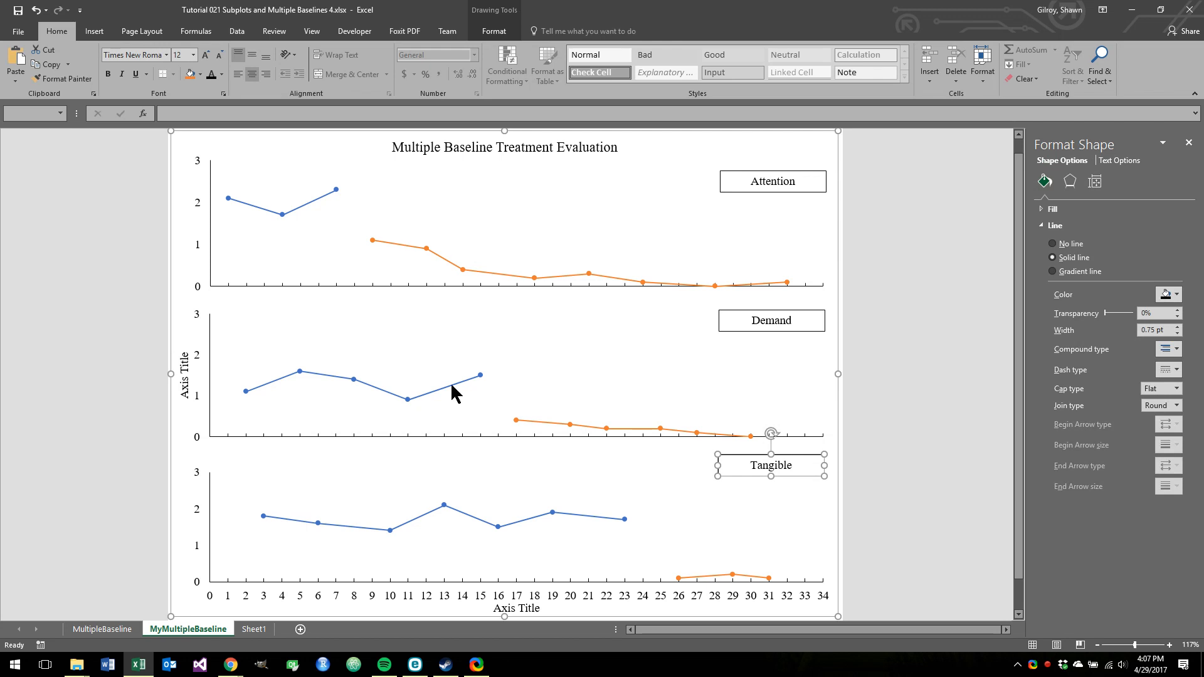
pyautogui.click(865, 451)
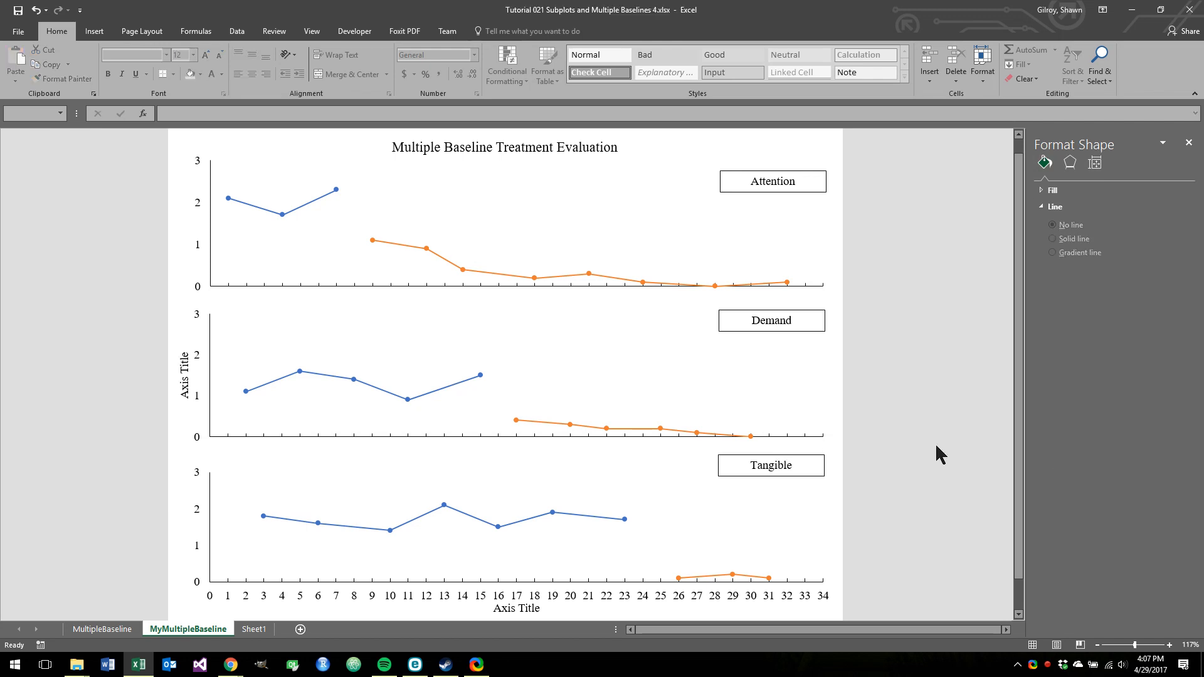